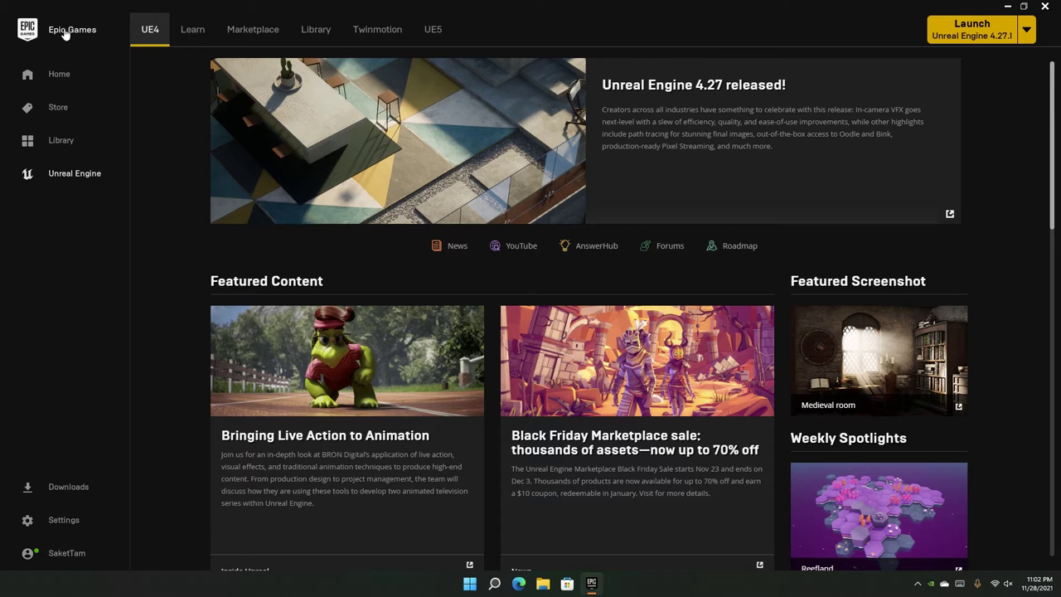
Open the library of installed engine versions and launch Unreal Engine 4.27.1
click(316, 31)
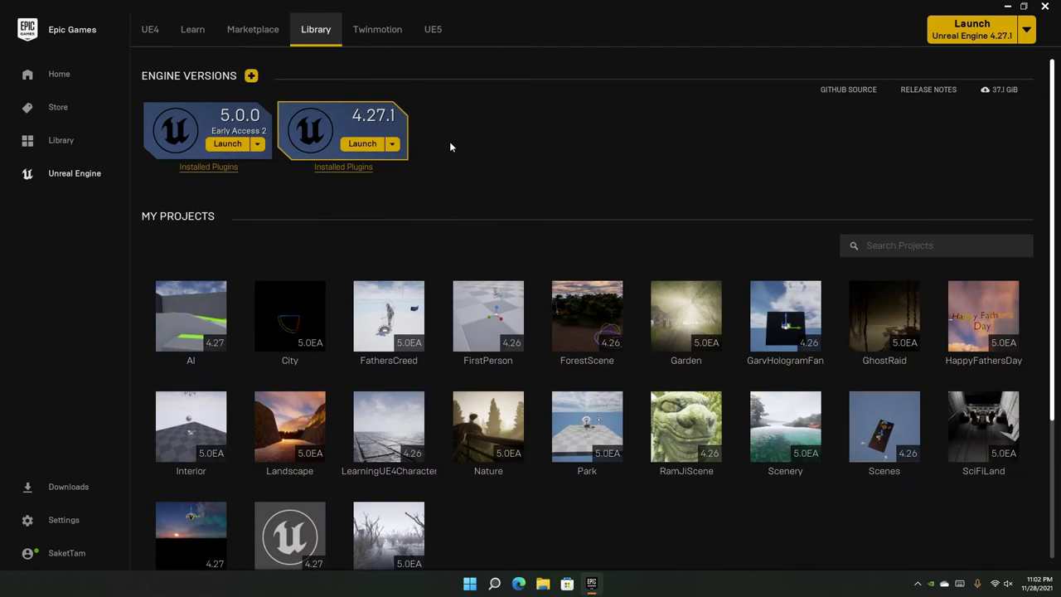
click(392, 143)
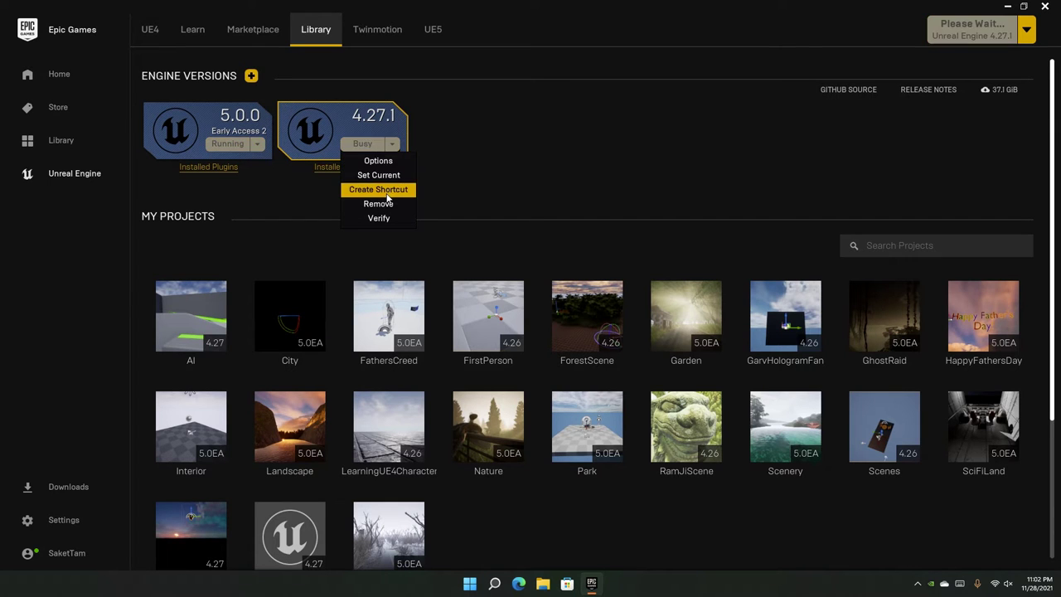
click(565, 189)
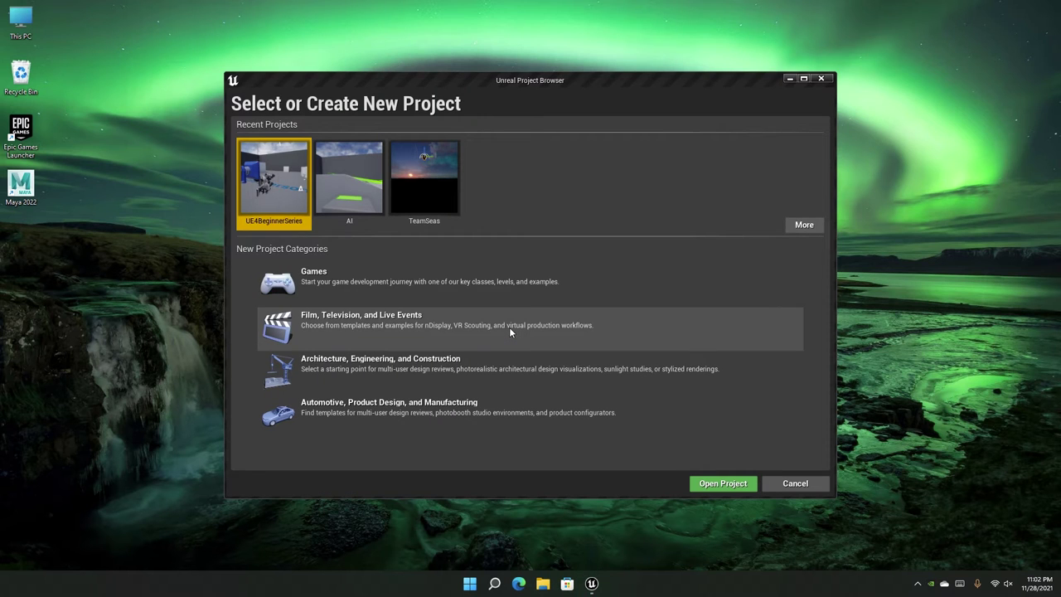
View the full list of existing projects and return to the new project categories
click(533, 158)
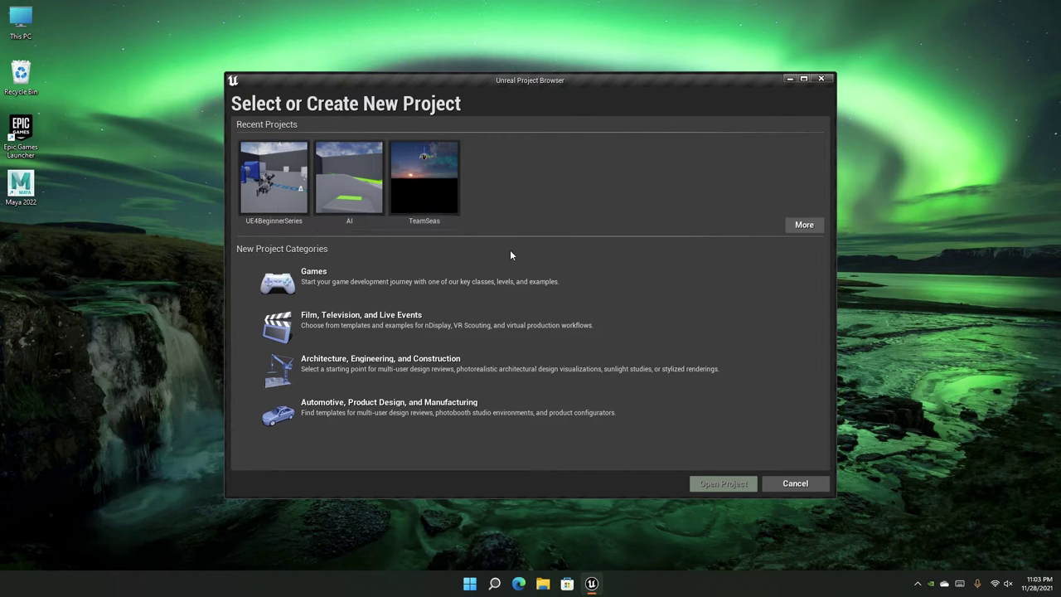
click(804, 224)
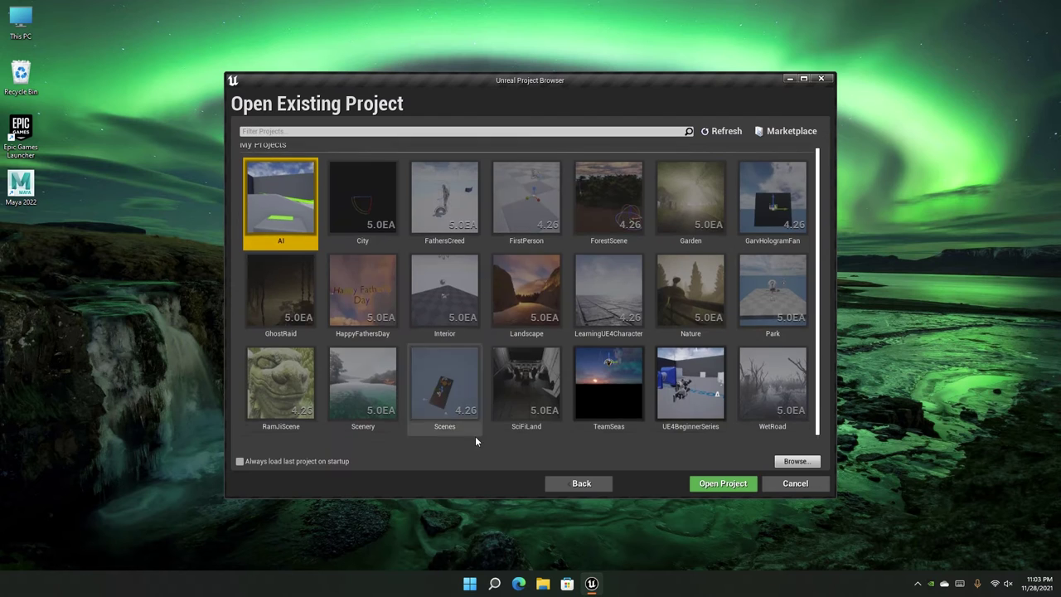
click(581, 483)
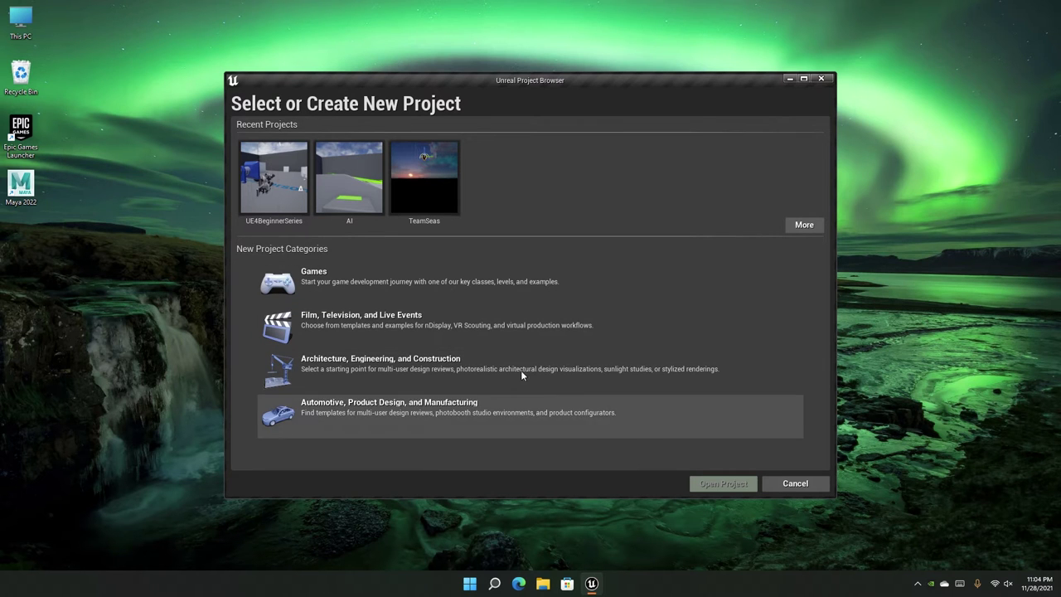
Choose the Games category for a new project and preview the available templates, including First Person, Third Person, Virtual Reality and Vehicle Advanced
double_click(359, 288)
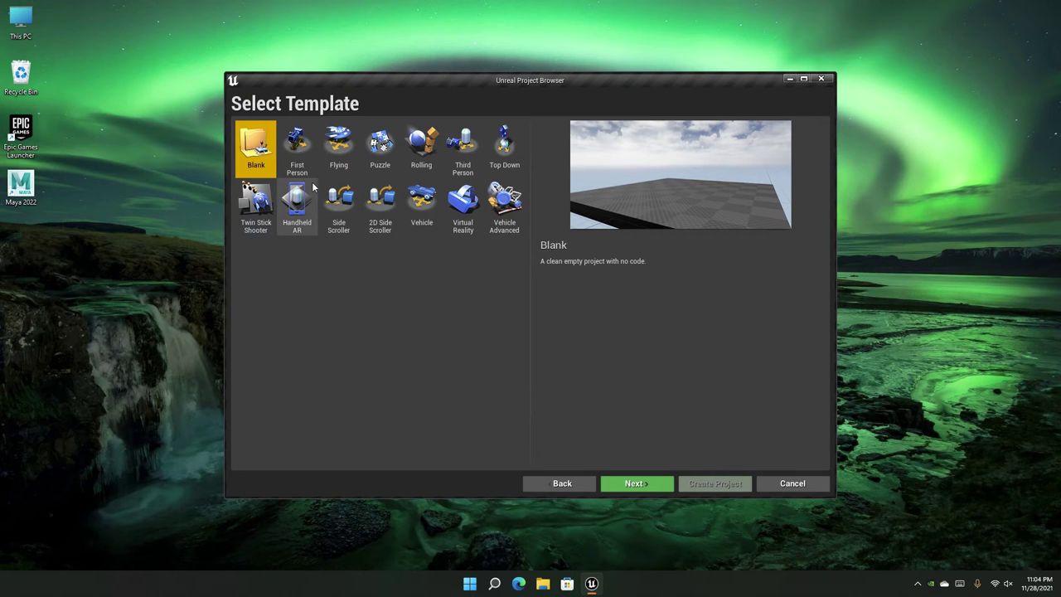
click(305, 145)
click(329, 148)
click(413, 154)
click(379, 155)
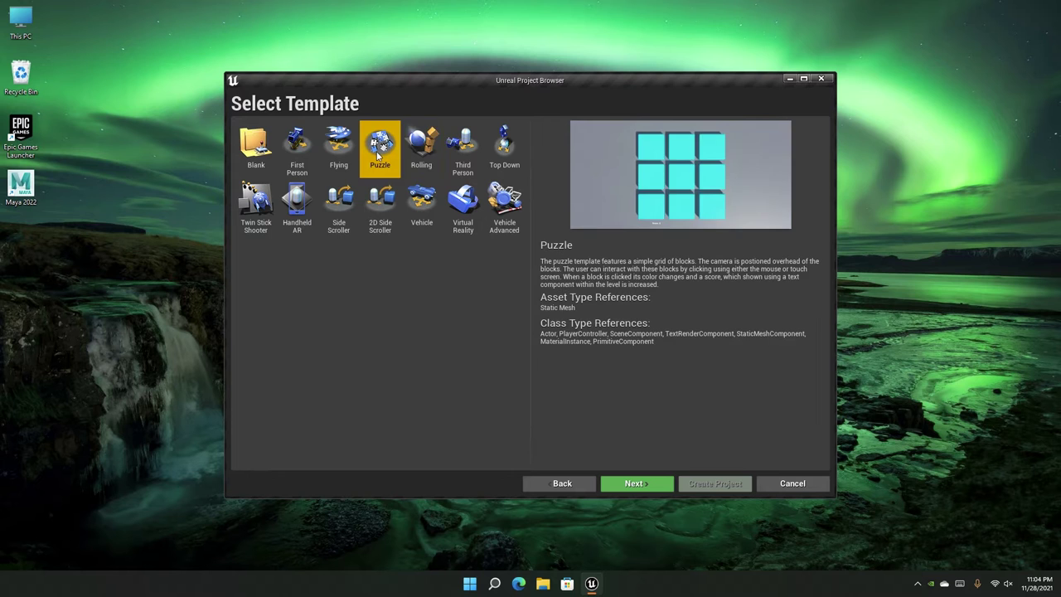
click(453, 151)
click(495, 148)
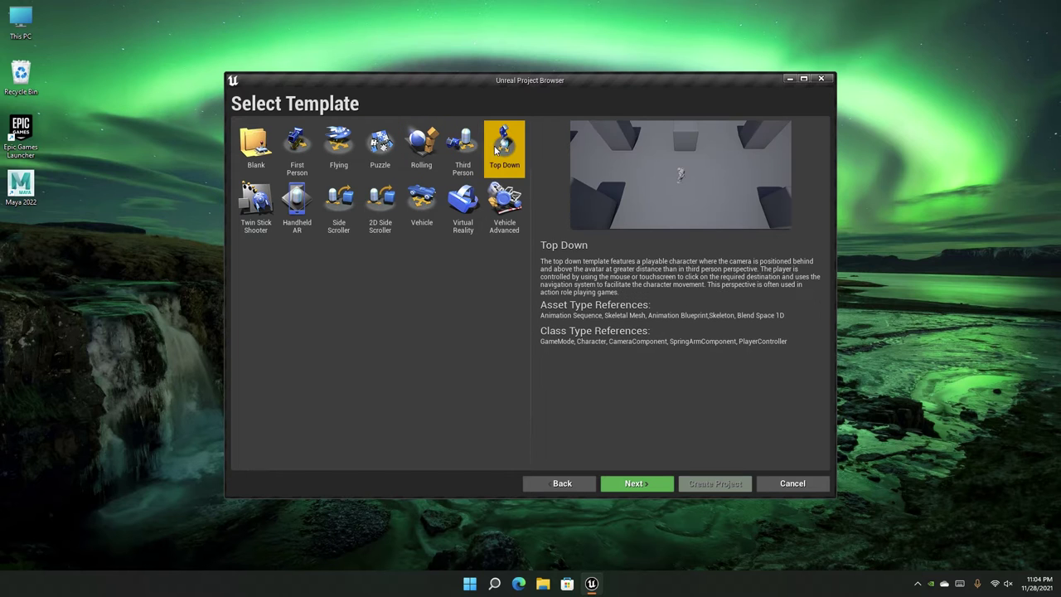
click(255, 207)
click(296, 204)
click(505, 209)
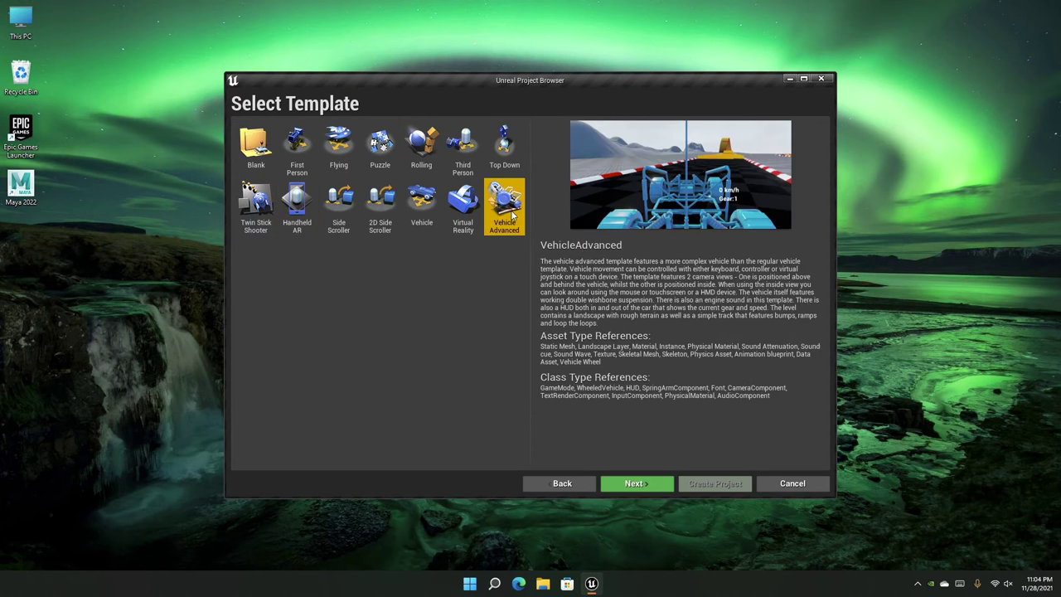
click(423, 207)
click(480, 213)
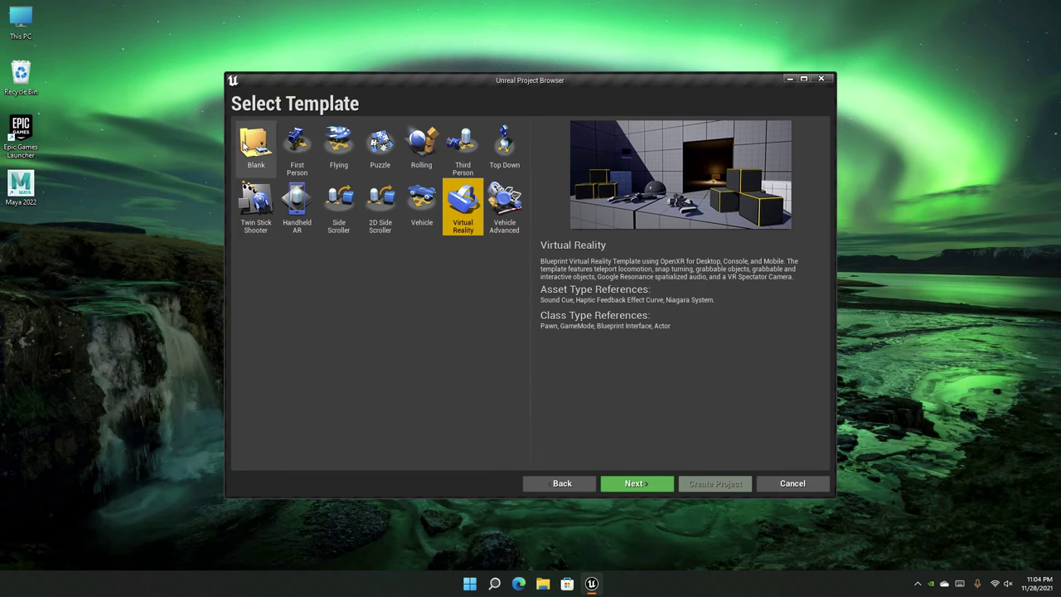
click(245, 146)
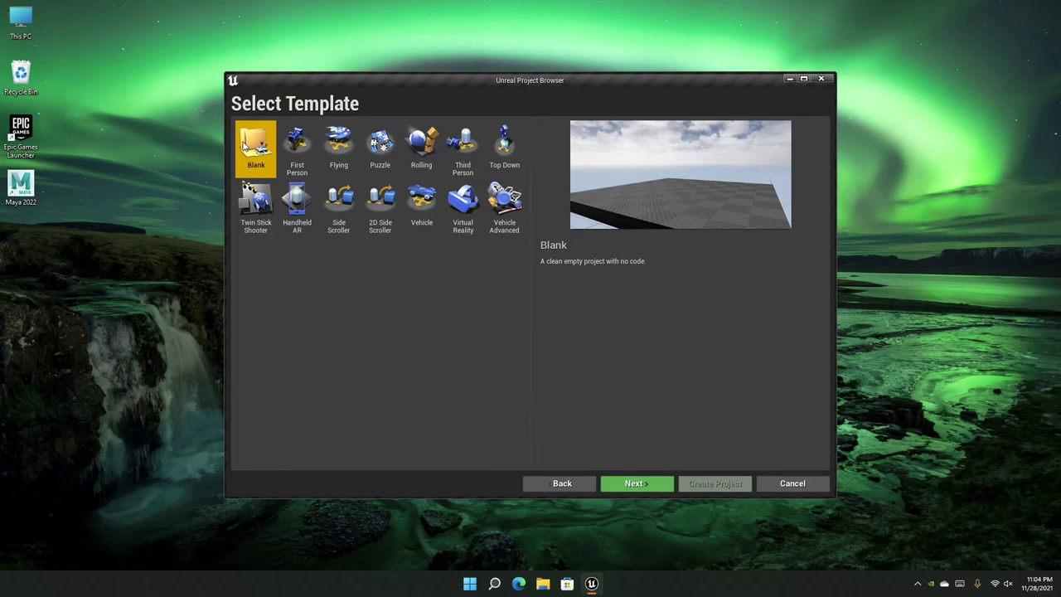
click(308, 157)
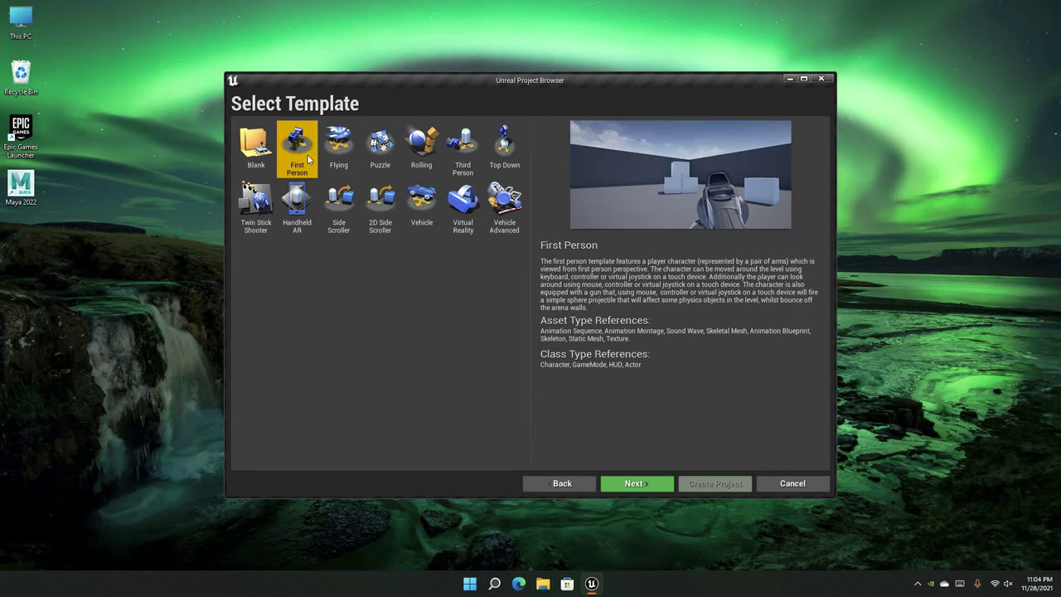
click(458, 154)
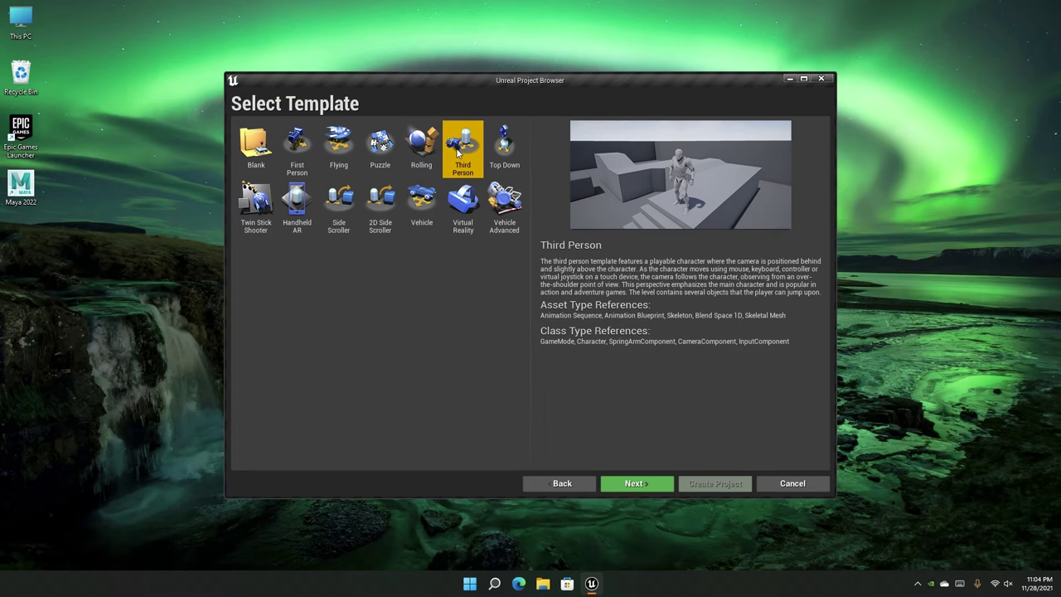
click(504, 203)
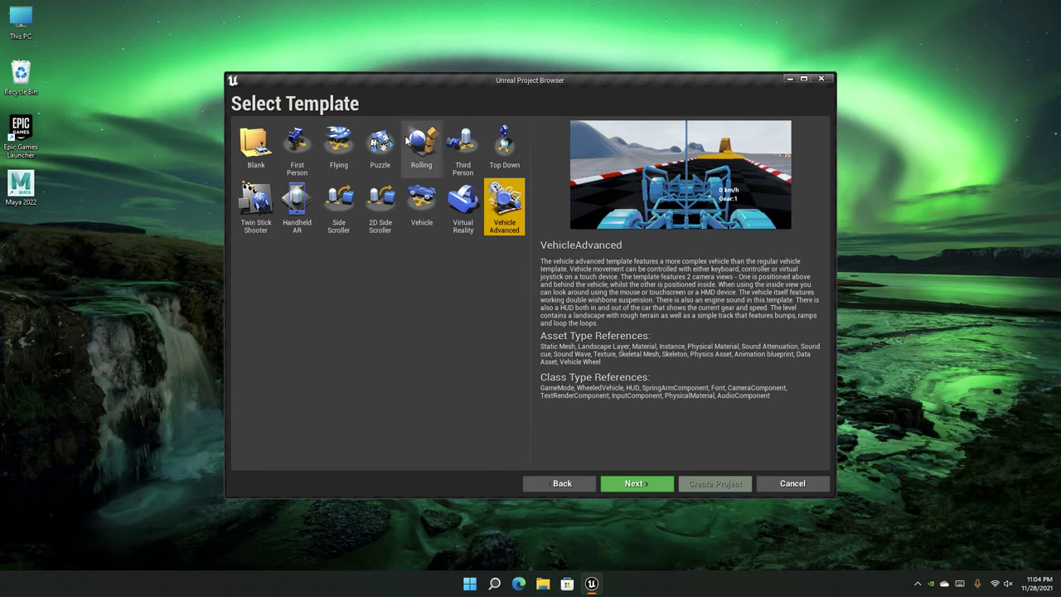
Select the First Person template and continue to the project settings
click(284, 164)
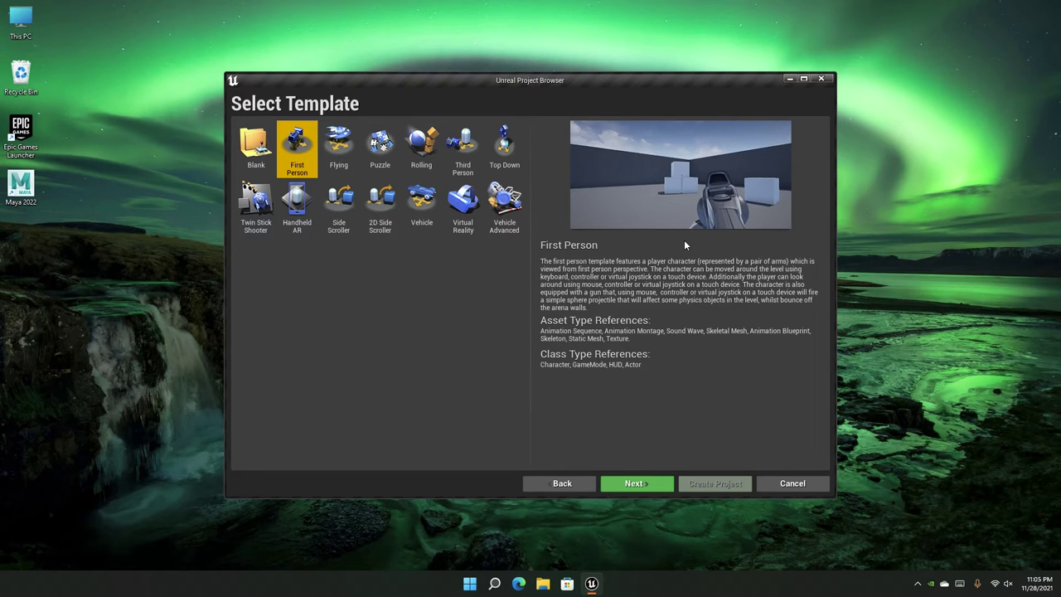
click(632, 483)
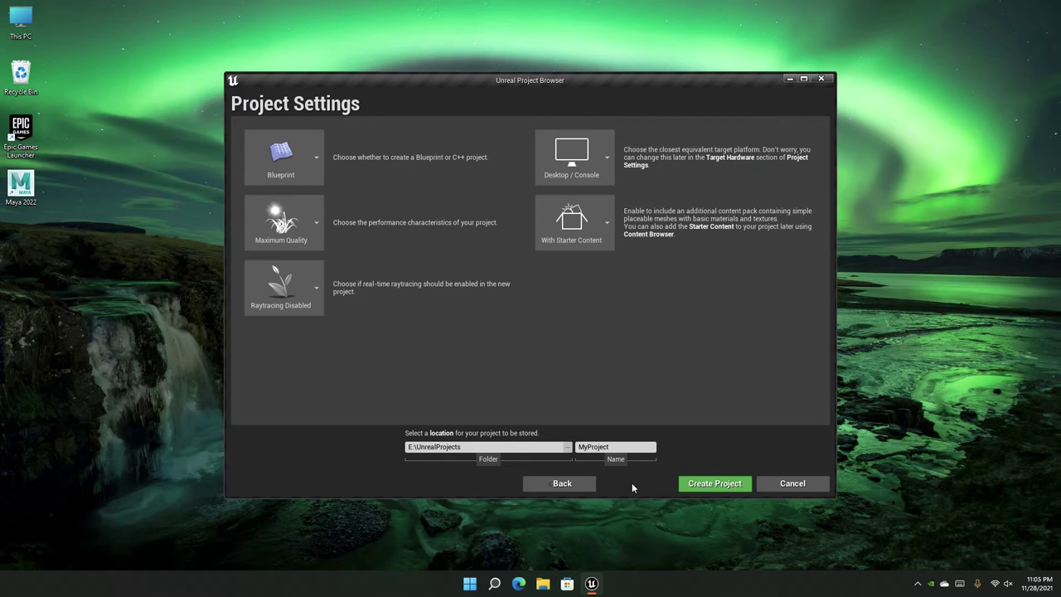
click(575, 482)
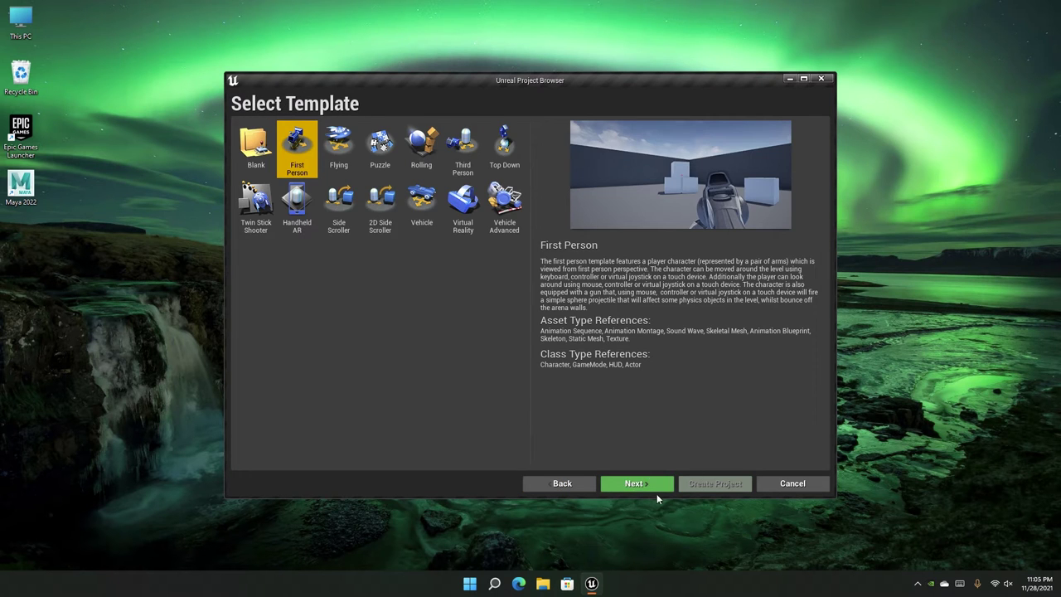
click(645, 486)
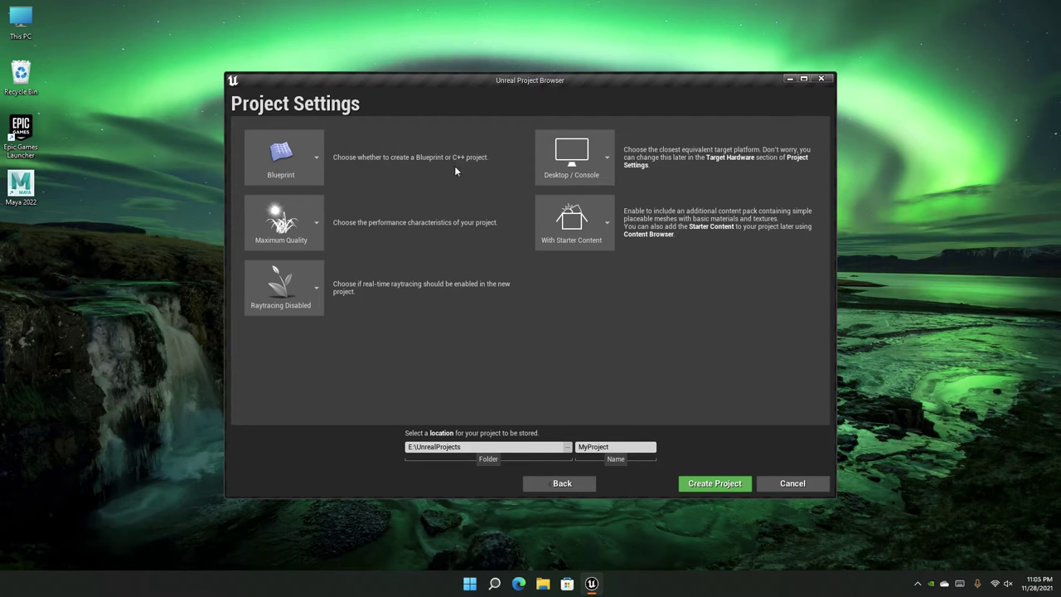
Review the Blueprint and C++ options and choose Blueprint as the project type
click(299, 143)
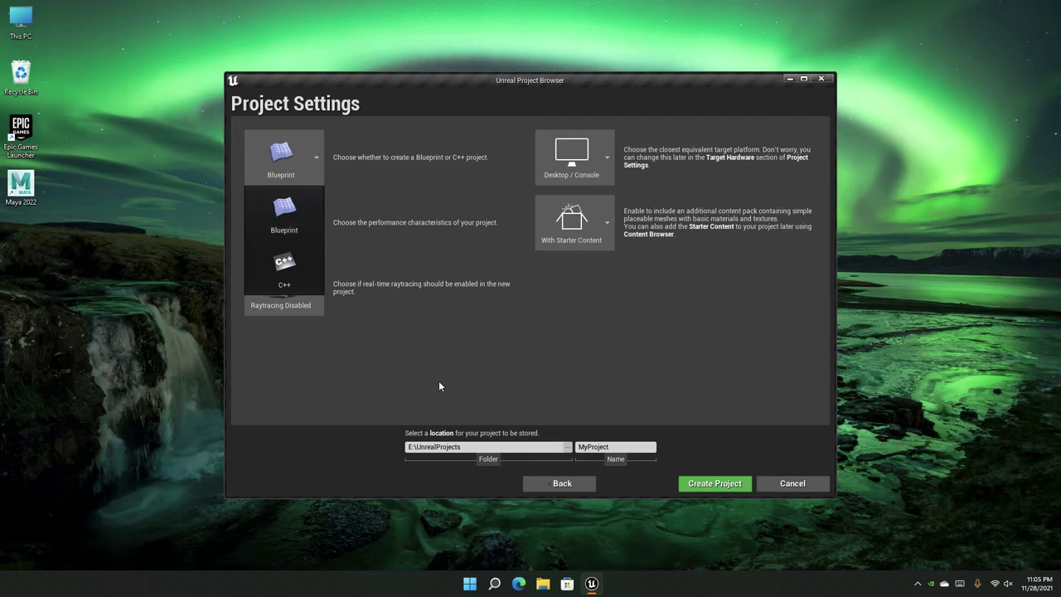
click(284, 214)
click(298, 166)
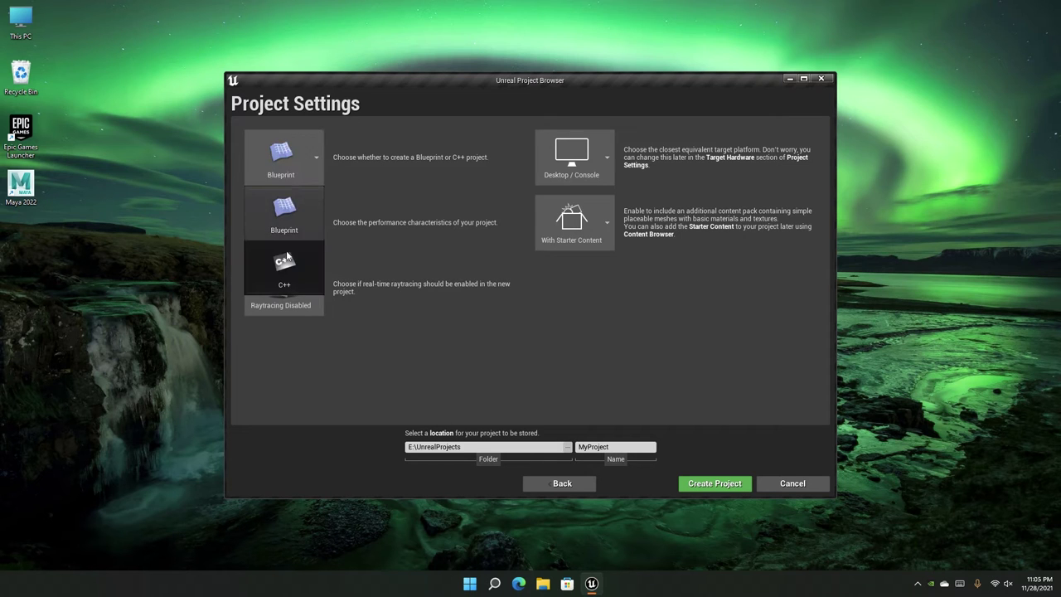
click(600, 370)
click(308, 160)
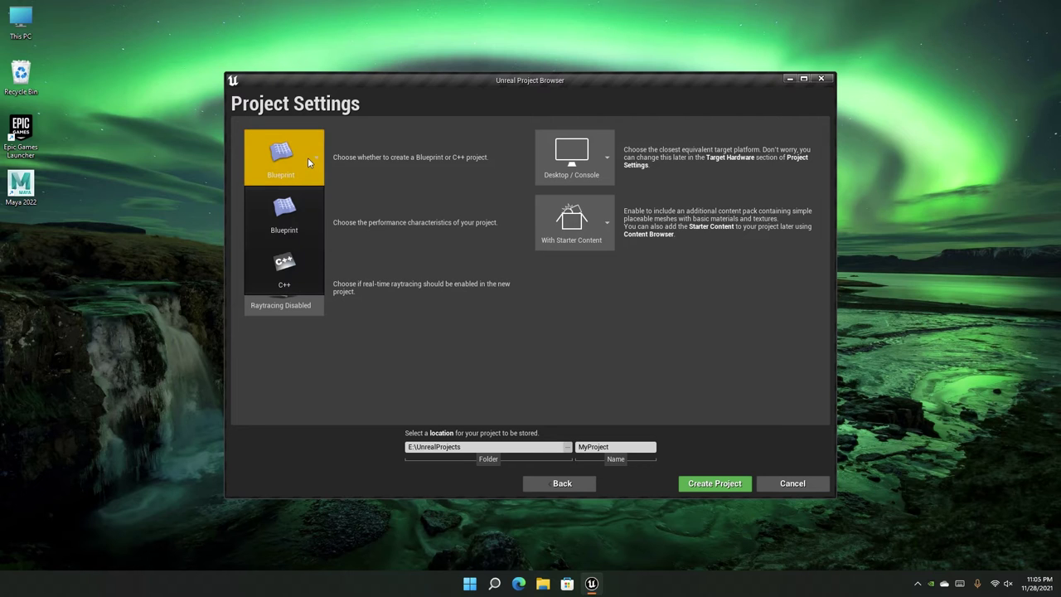
click(306, 216)
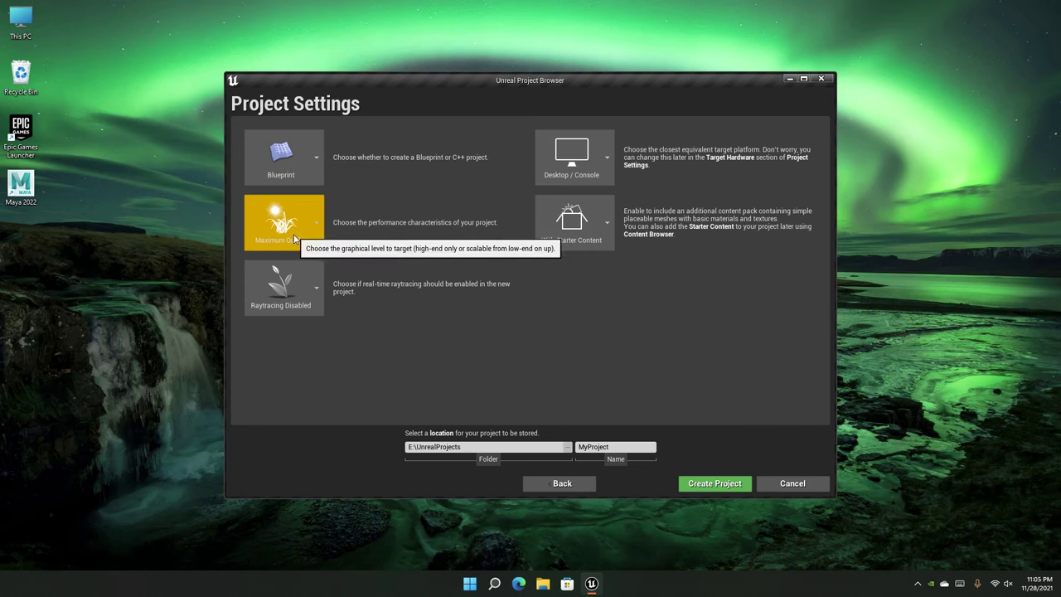
Compare the Maximum Quality and Scalable 3D or 2D options and choose Maximum Quality for the project's performance
click(294, 239)
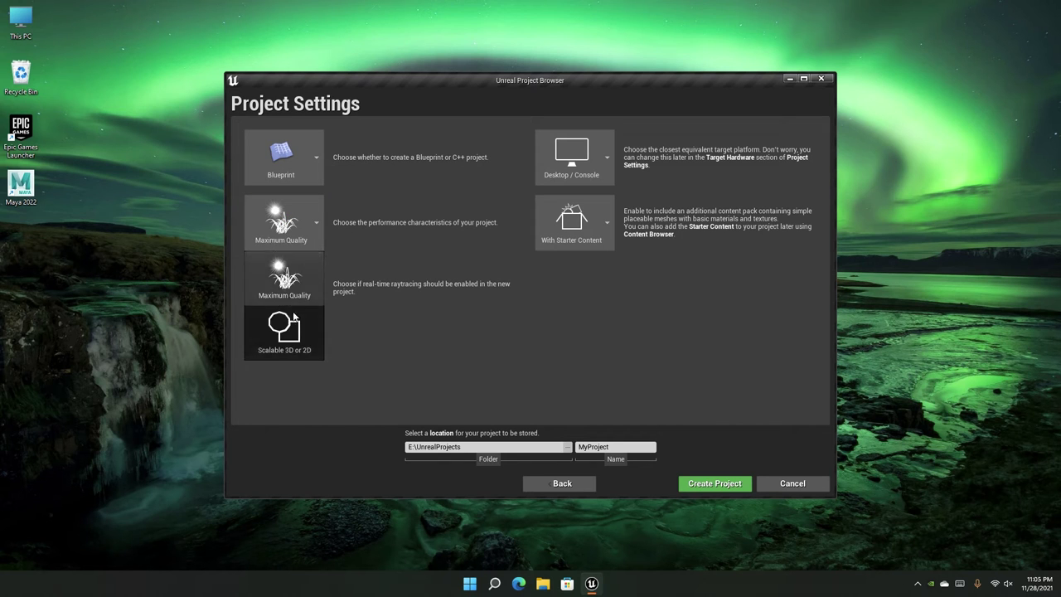
click(396, 343)
click(282, 223)
click(290, 288)
click(282, 222)
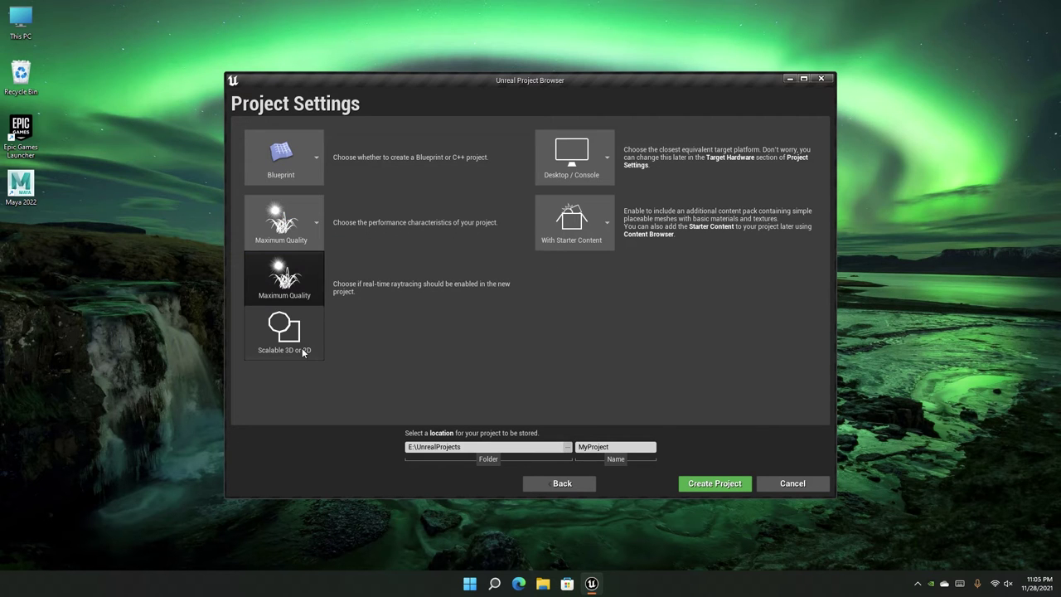
click(339, 348)
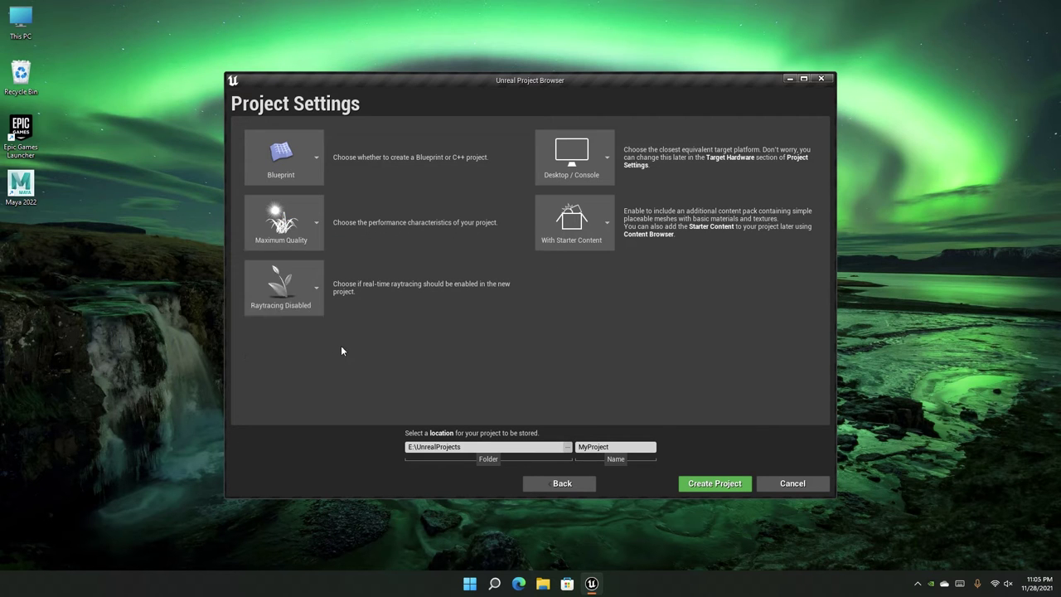
click(294, 236)
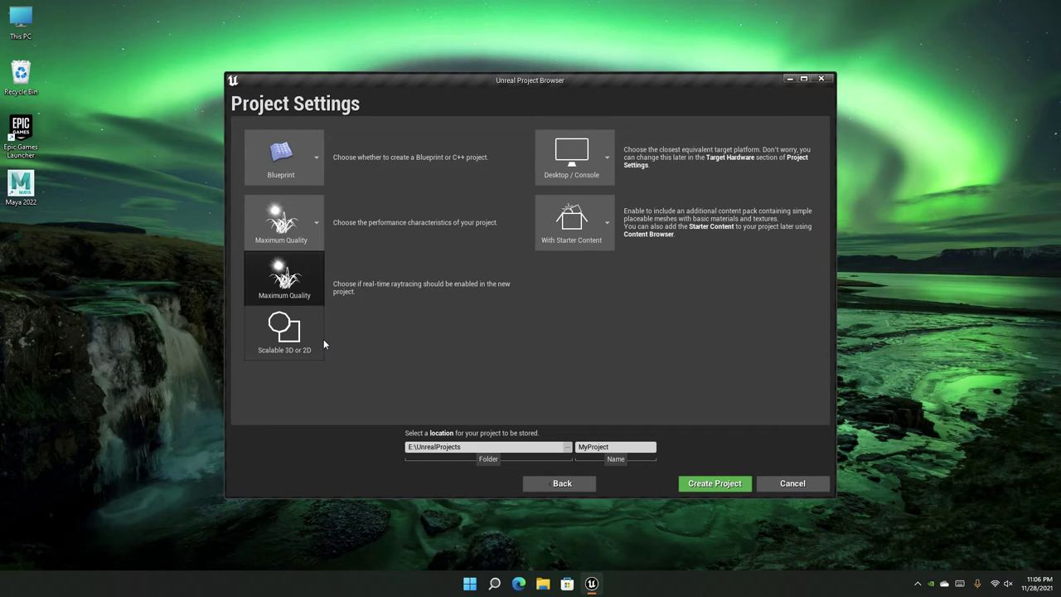
click(486, 295)
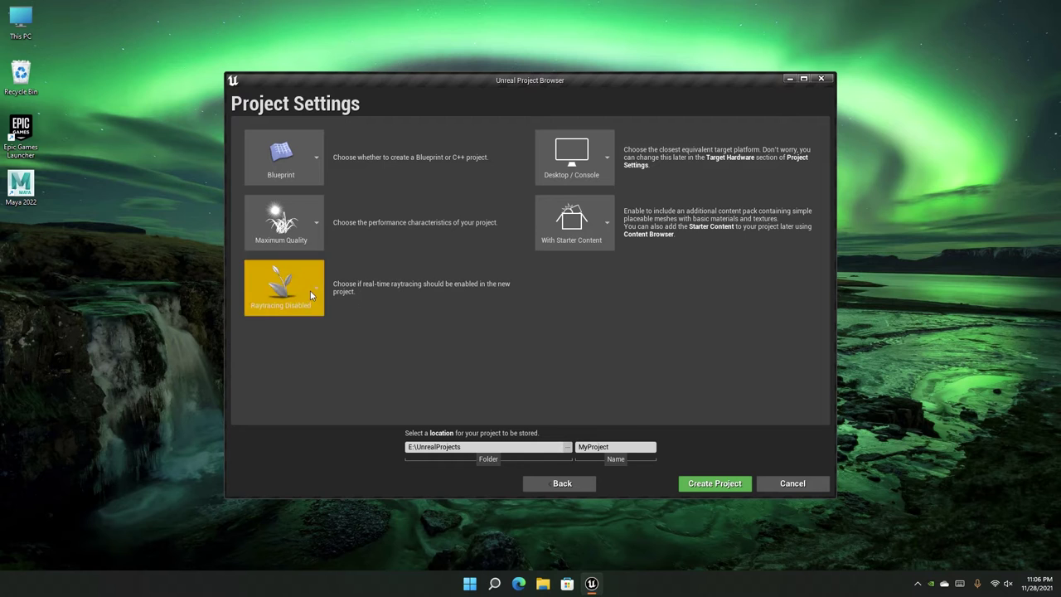
click(308, 240)
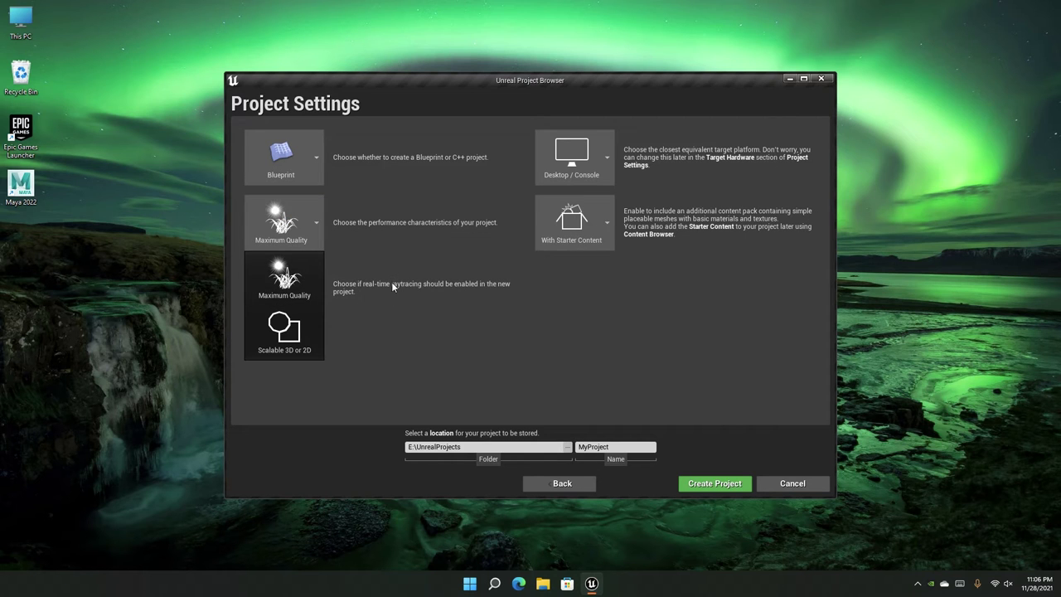
click(349, 342)
Set the target platform to Desktop / Console and review the starter content options, keeping With Starter Content
click(572, 174)
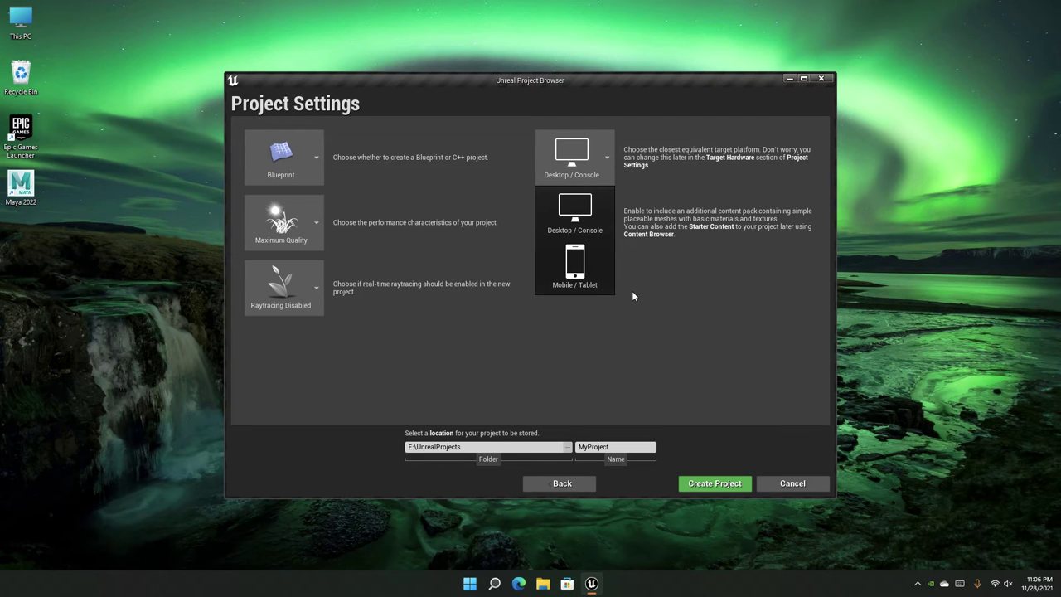
click(595, 228)
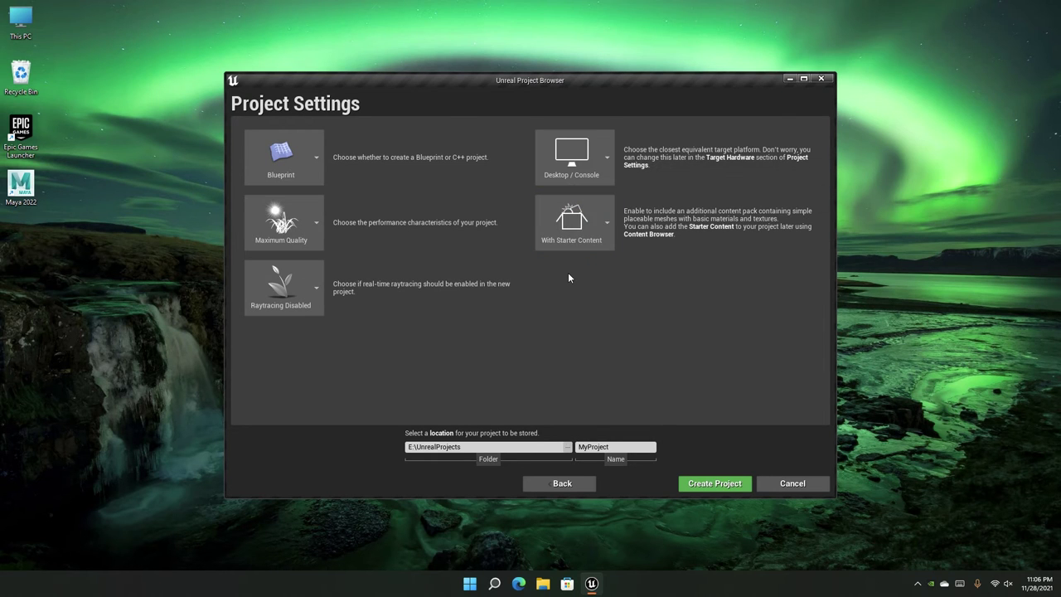
click(574, 237)
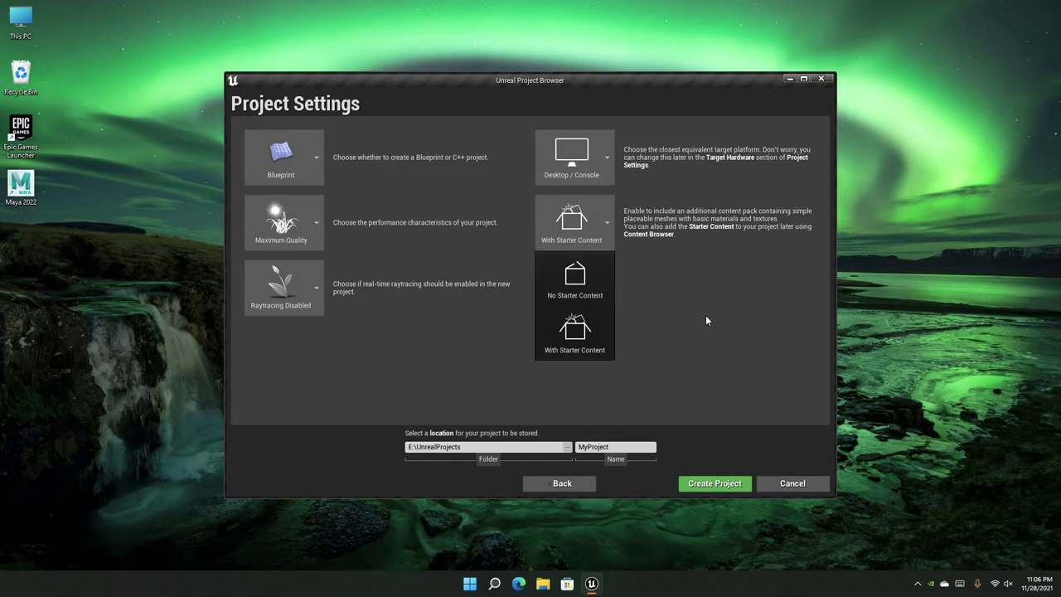
click(570, 221)
click(567, 232)
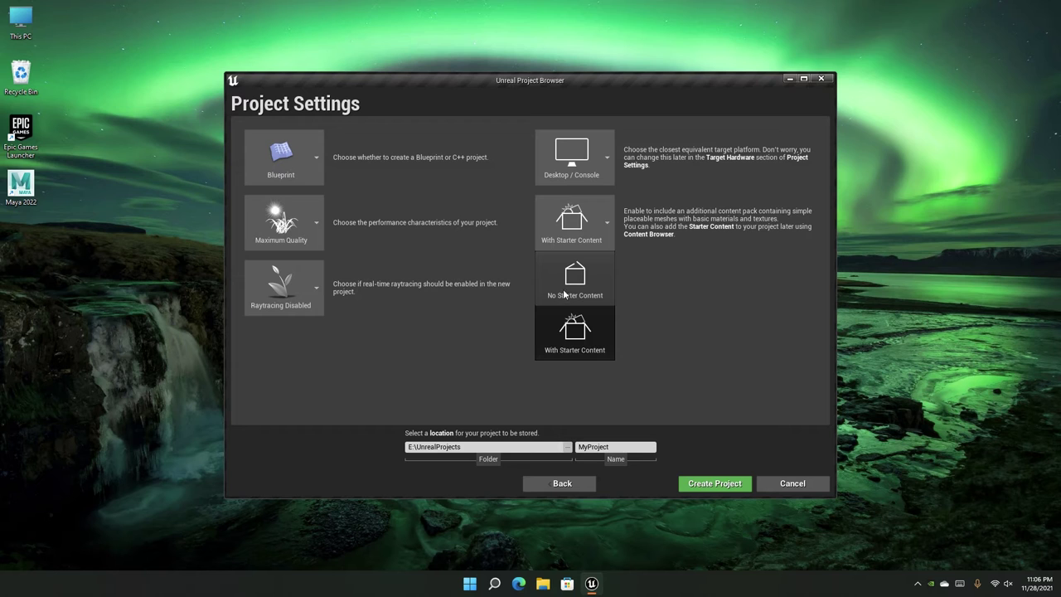
click(771, 331)
click(597, 232)
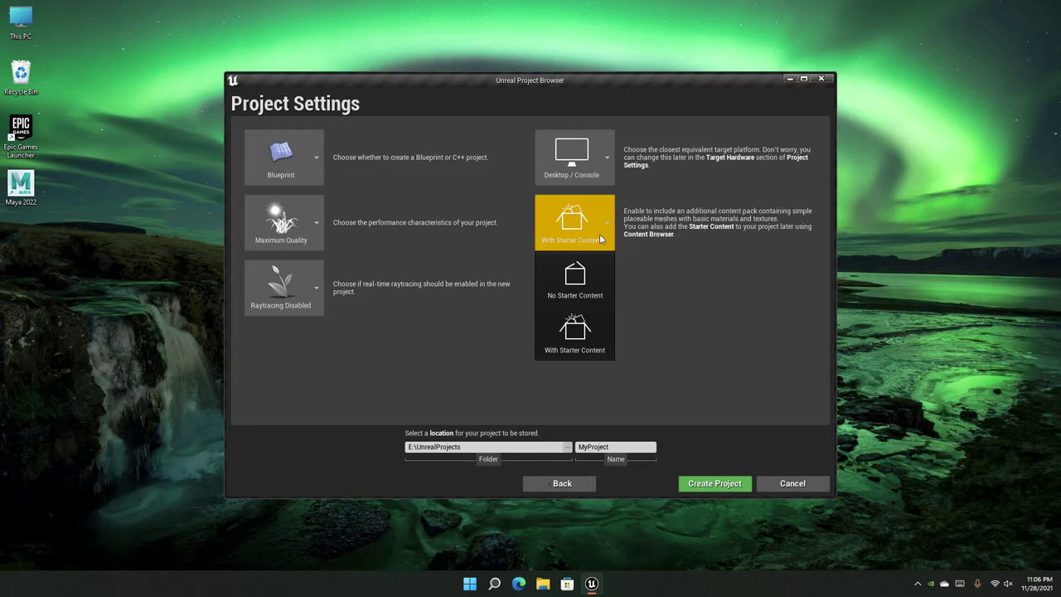
click(685, 283)
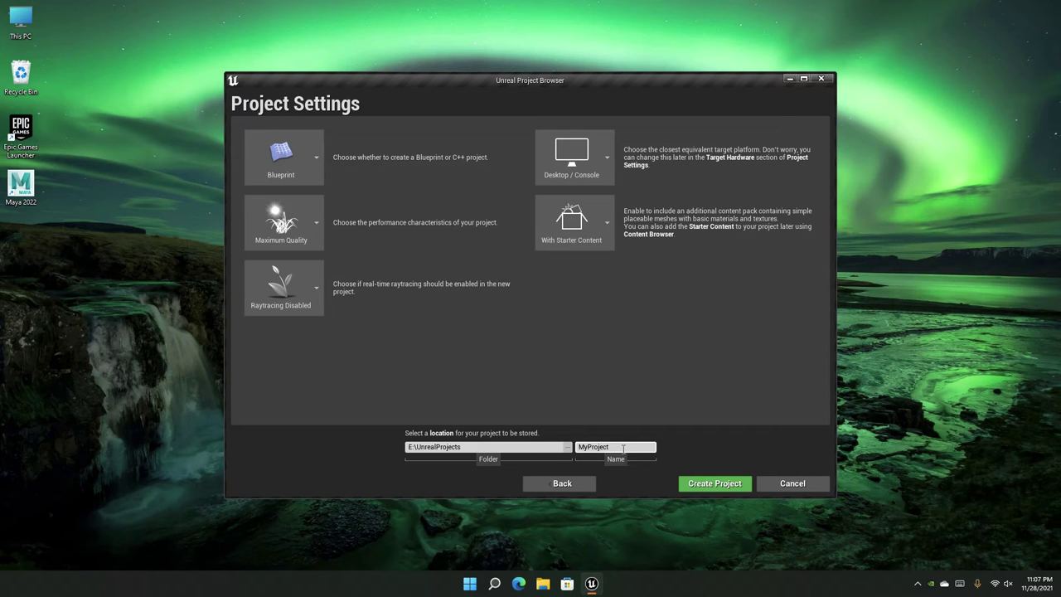
Review the starter content options, the project's folder and name fields, and the folders available in the storage location
click(608, 243)
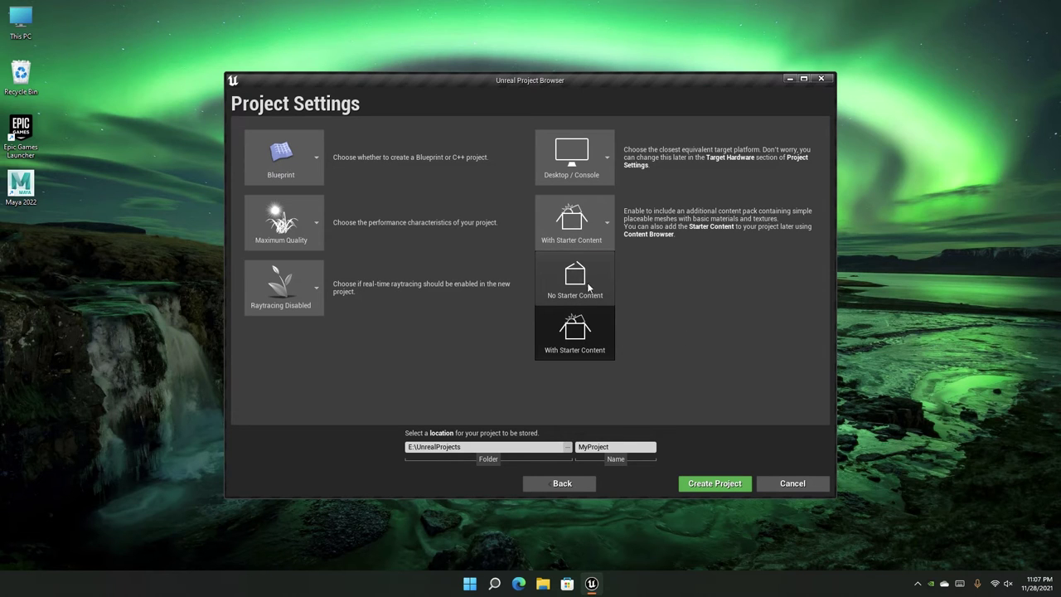
click(638, 446)
click(637, 446)
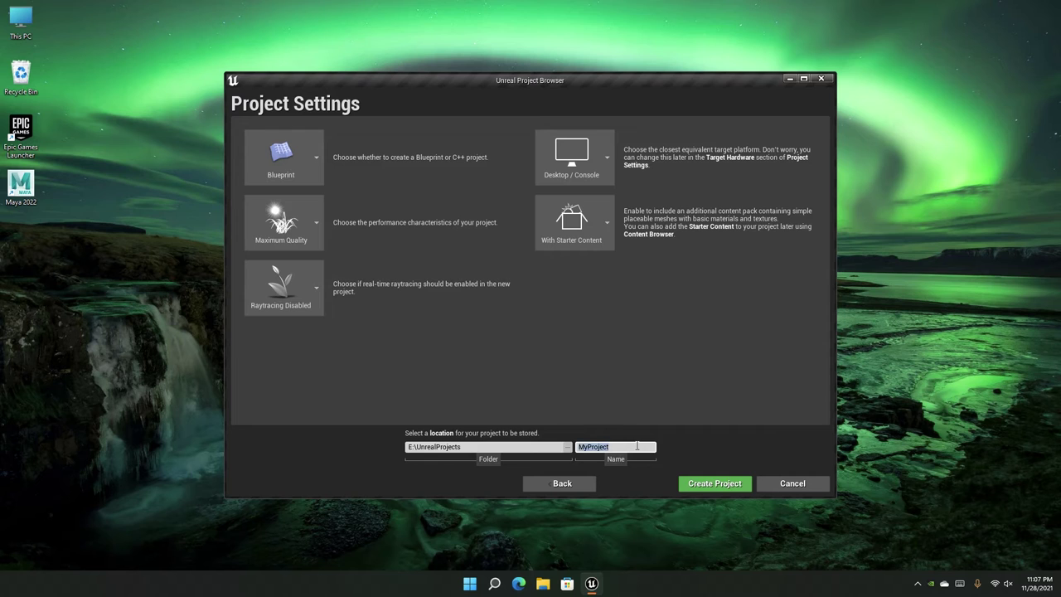
click(493, 446)
drag(493, 446, 297, 447)
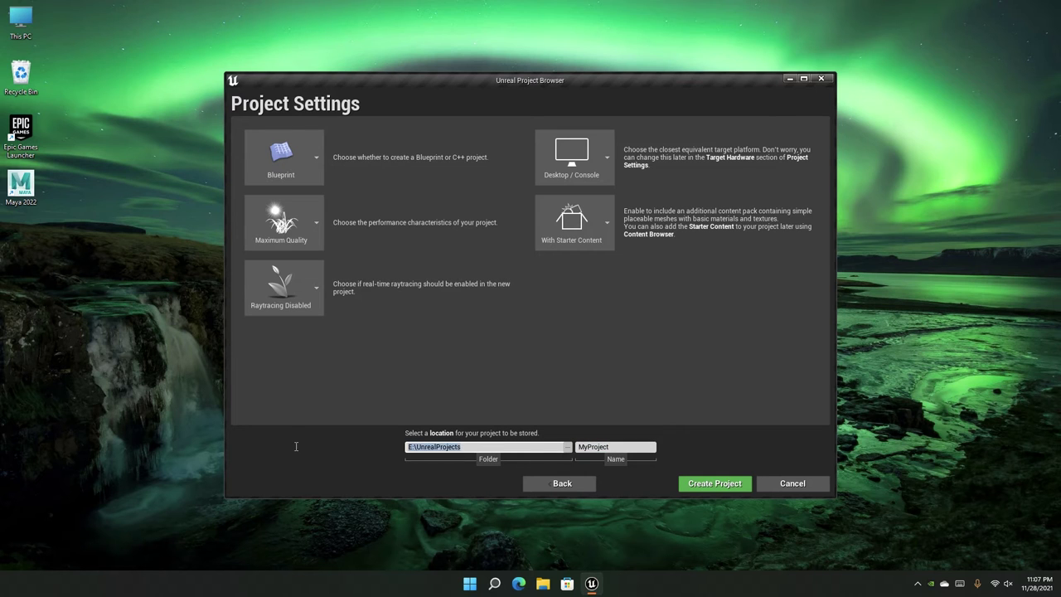
drag(637, 448, 537, 464)
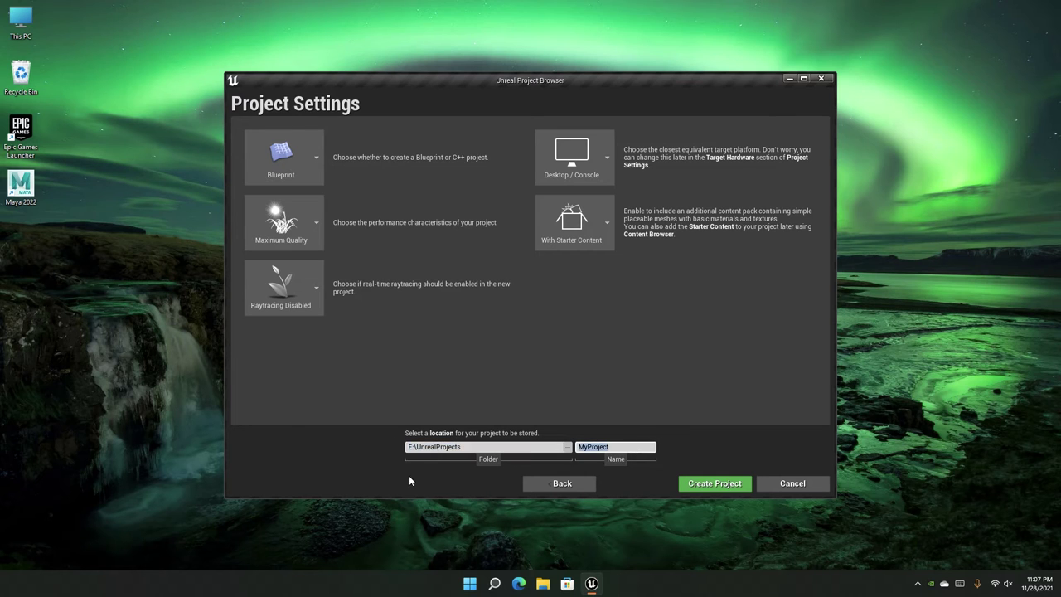
click(569, 448)
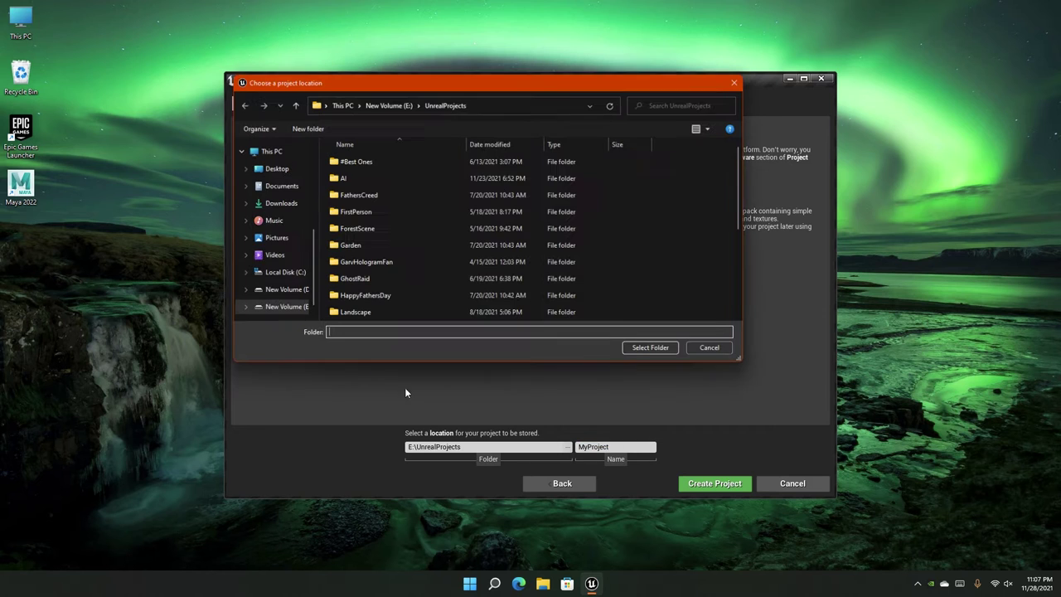
click(717, 351)
Name the project UEBeginnerSeries
click(618, 446)
click(622, 447)
double_click(626, 446)
text(UEBe)
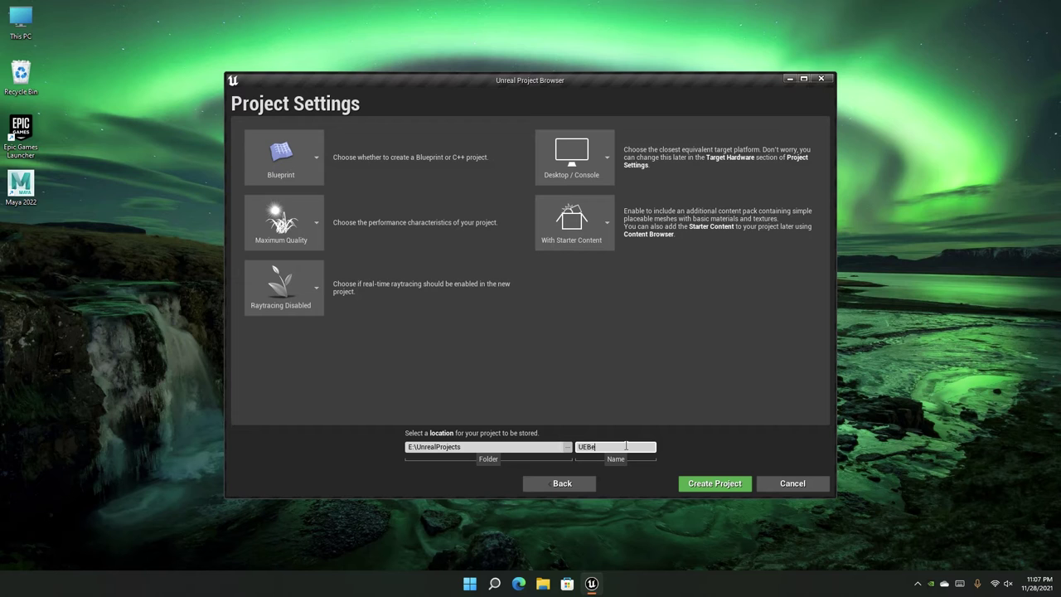
text(ginnerSeries)
key(Return)
Try a project name longer than 20 characters by appending extra letters, and remove them again
text(ssssss)
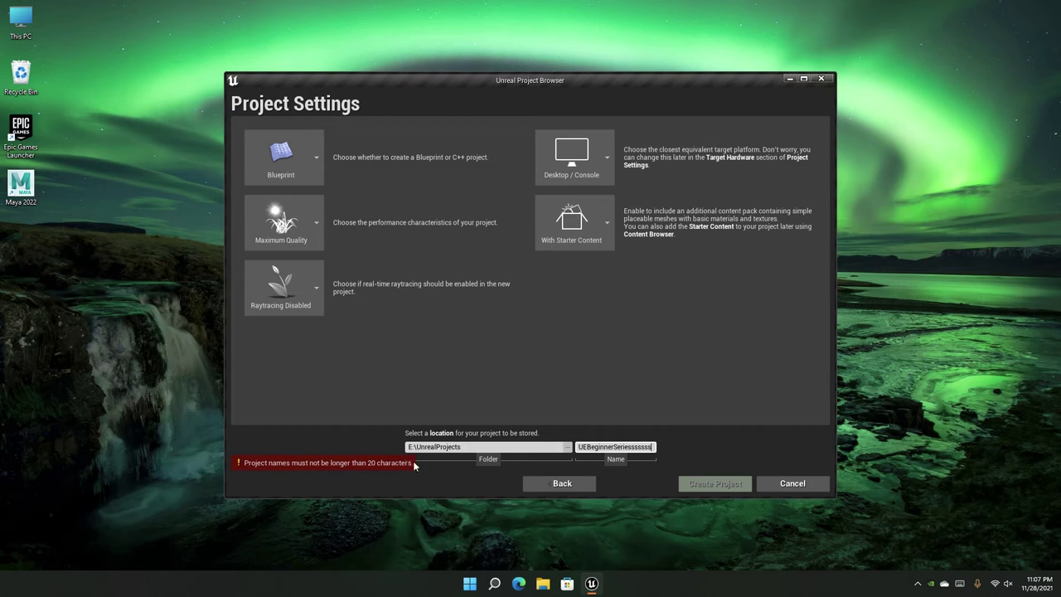
key(BackSpace)
key(BackSpace)
key(BackSpace)
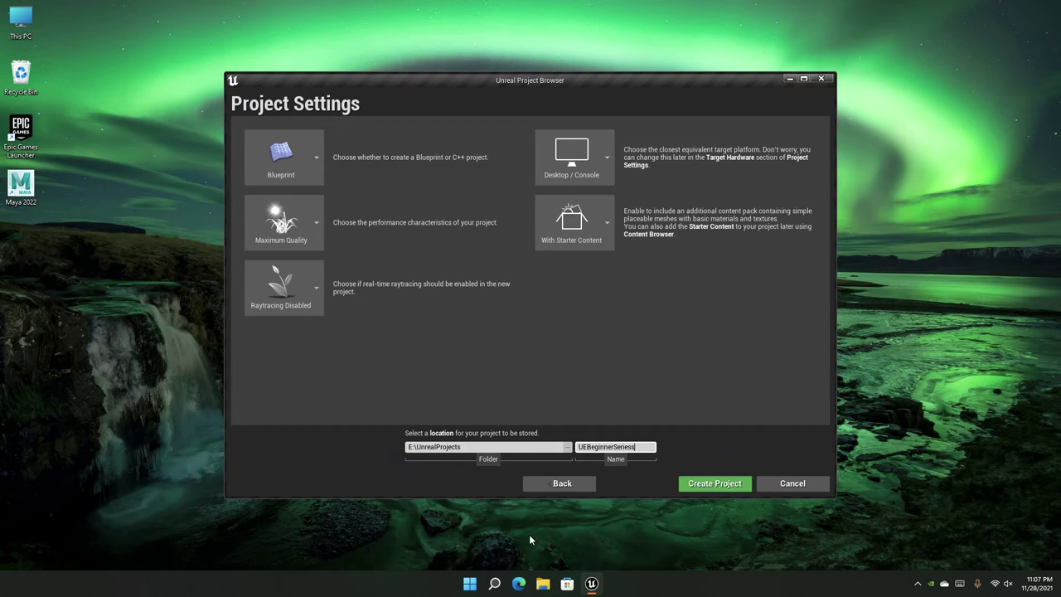
key(BackSpace)
Try the project name with spaces as UE Beginner Series, and take the spaces out again
click(588, 446)
click(618, 446)
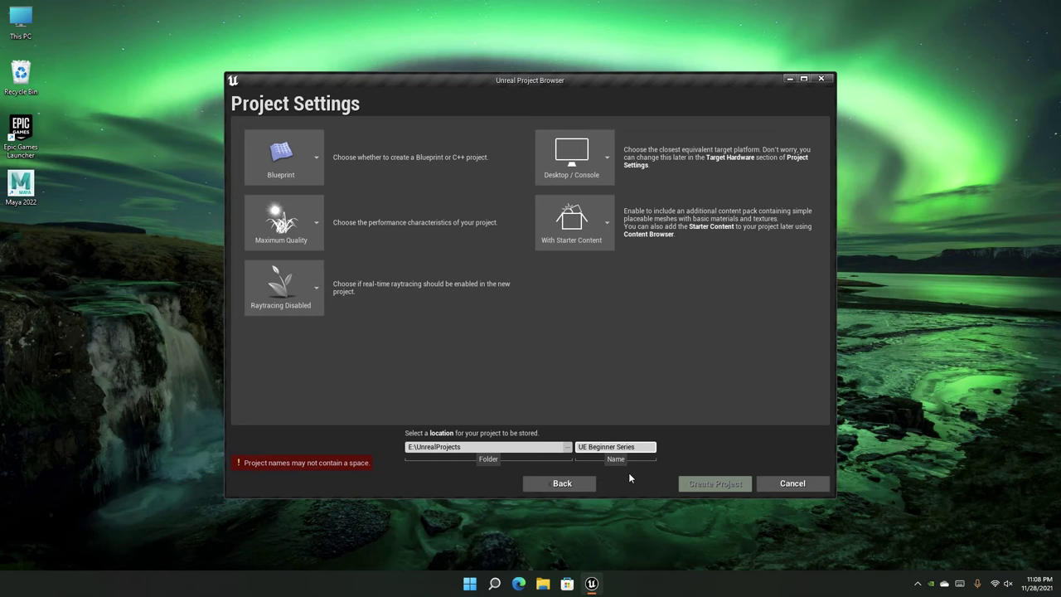
key(BackSpace)
click(588, 447)
key(BackSpace)
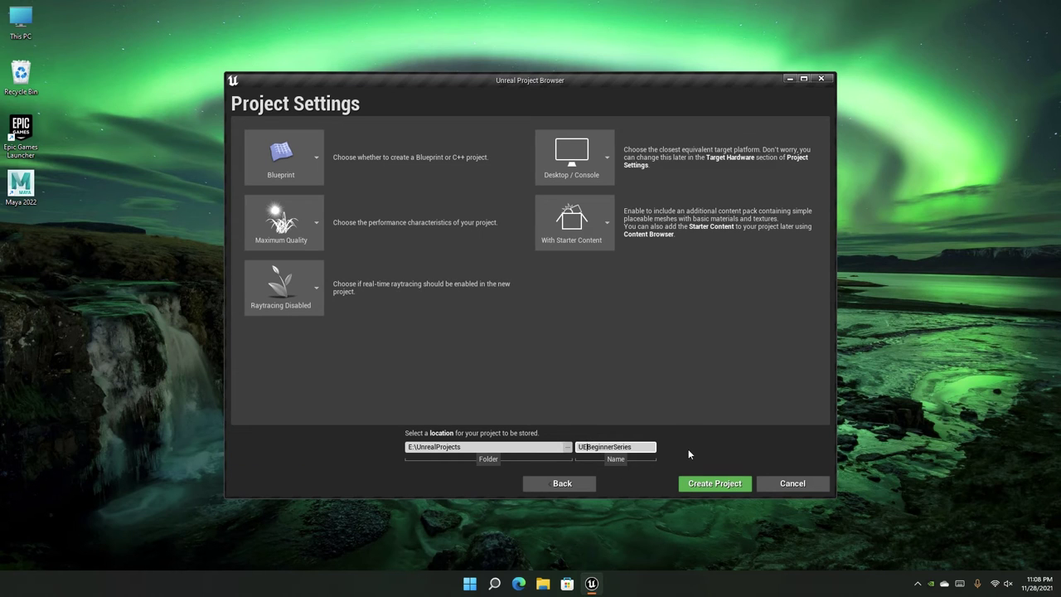
Change the project name to UE_BeginnerSeries and create the project
text(_)
click(712, 489)
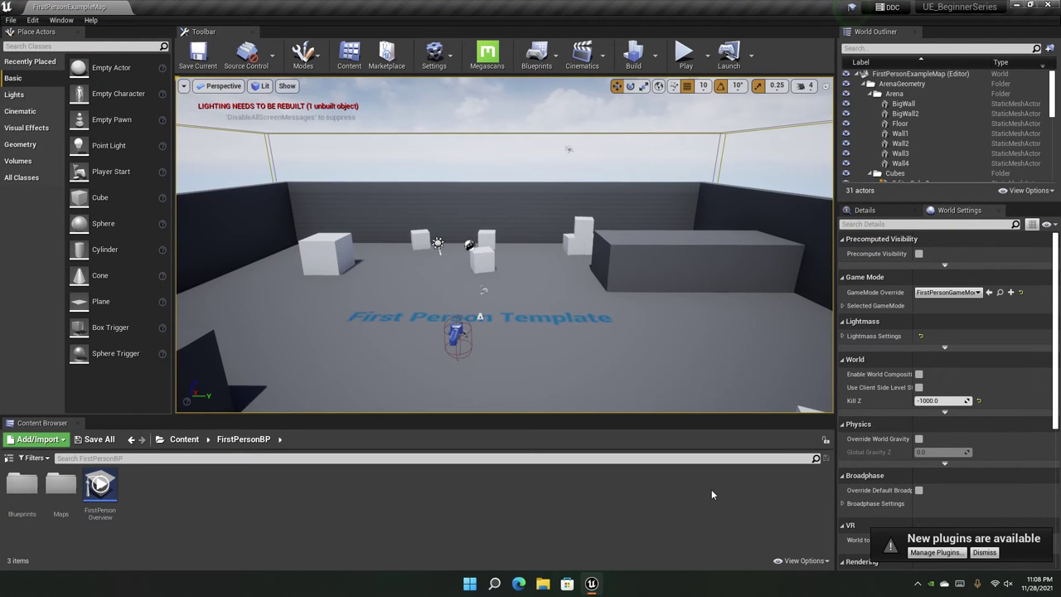
Dismiss the new plugins notification and bring up the Details view in place of World Settings
click(985, 553)
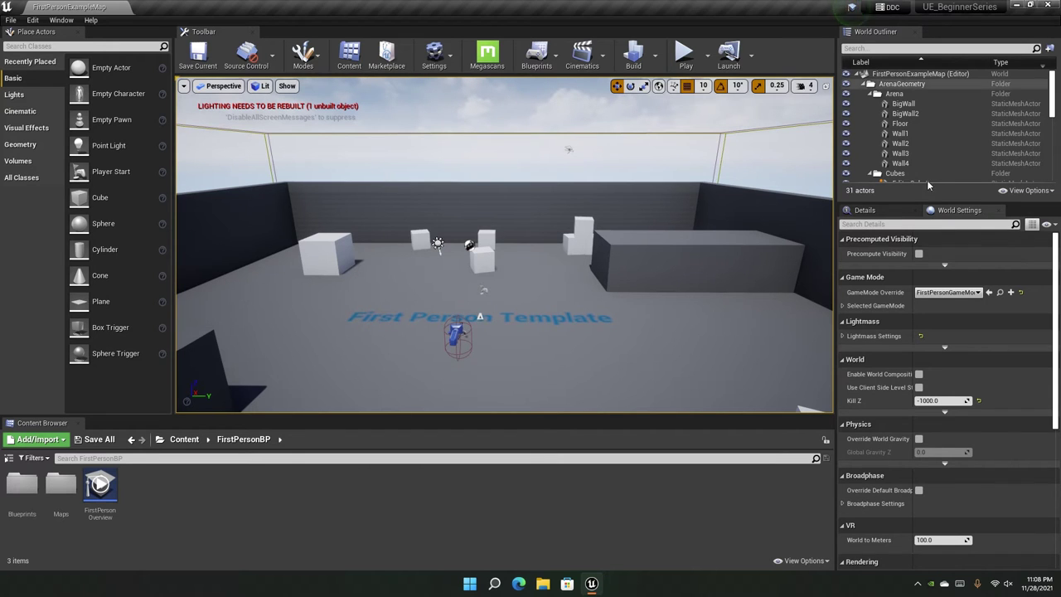
click(898, 213)
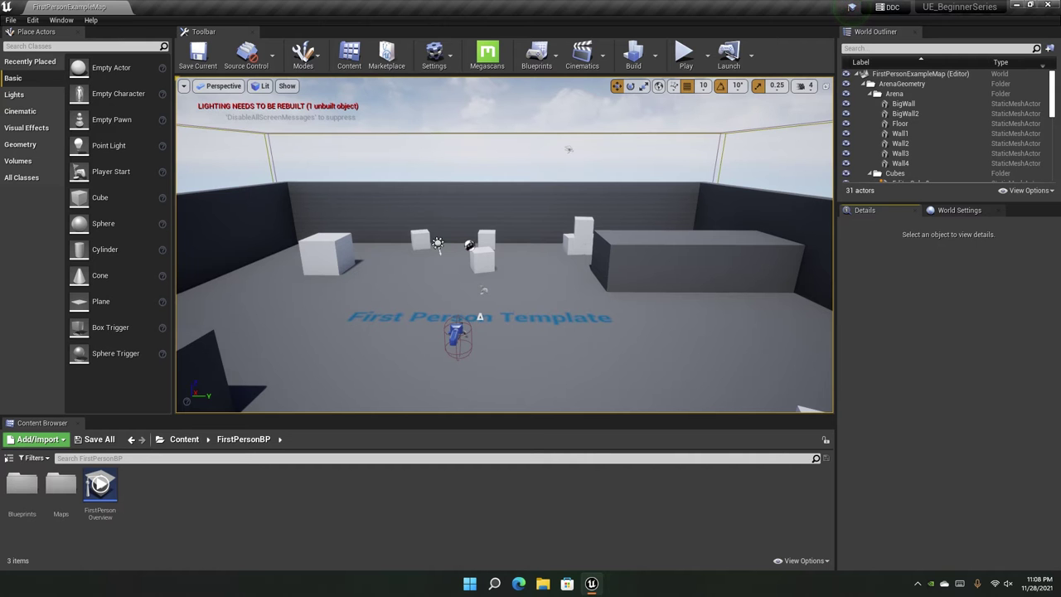
Explore the arena from inside the viewport and select the cube EditorCube11
mouse_move(504, 249)
right_down()
mouse_move(547, 245)
mouse_move(465, 269)
mouse_move(448, 332)
mouse_move(510, 278)
mouse_move(415, 281)
mouse_move(385, 258)
mouse_move(497, 259)
mouse_move(539, 319)
mouse_move(514, 290)
mouse_move(489, 303)
mouse_move(497, 307)
mouse_move(539, 257)
mouse_move(581, 253)
mouse_move(581, 291)
mouse_move(572, 278)
mouse_move(605, 290)
mouse_move(572, 248)
mouse_move(564, 286)
mouse_move(609, 298)
mouse_move(626, 328)
mouse_move(488, 240)
mouse_move(499, 242)
mouse_move(473, 244)
mouse_move(497, 261)
mouse_move(476, 260)
mouse_move(489, 245)
mouse_move(527, 300)
mouse_move(511, 240)
right_up()
key(s)
key(w)
key(s)
key(w)
key(s)
key(w)
key(s)
click(512, 239)
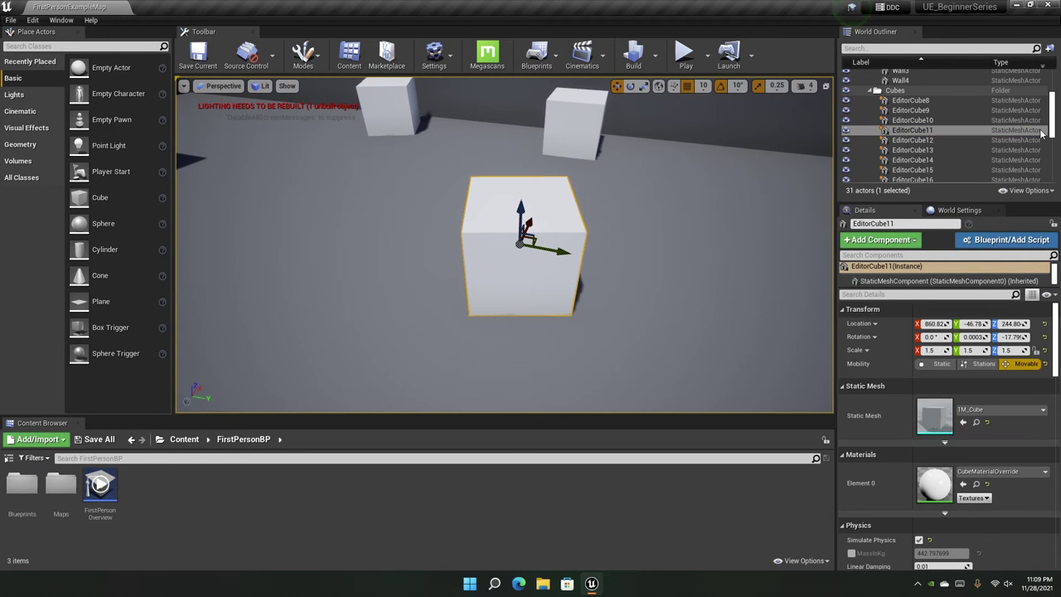
Examine the area around the first person character, select the player start icon and clear the selection
key(s)
mouse_move(504, 245)
right_down()
mouse_move(452, 228)
mouse_move(504, 239)
mouse_move(488, 247)
right_up()
key(d)
right_drag(394, 191, 408, 202)
key(w)
mouse_move(557, 238)
right_down()
mouse_move(539, 245)
mouse_move(557, 238)
right_up()
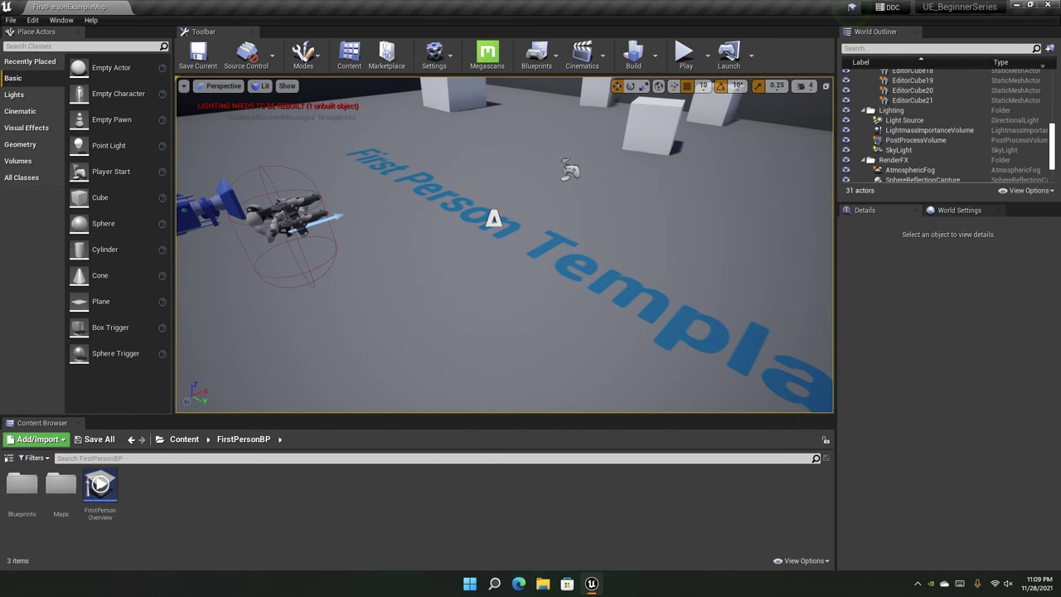
click(570, 169)
key(Escape)
Examine the whole arena from outside, followed by a closer view over the First Person Template label
right_drag(570, 169, 549, 266)
key(s)
key(s)
key(s)
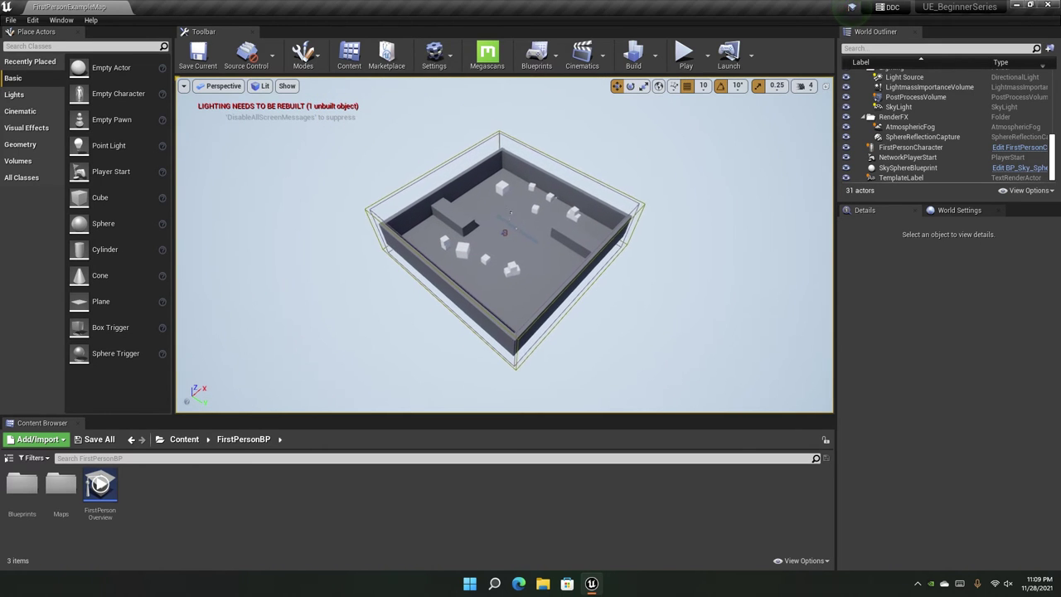
mouse_move(531, 249)
right_down()
mouse_move(537, 203)
mouse_move(544, 243)
right_up()
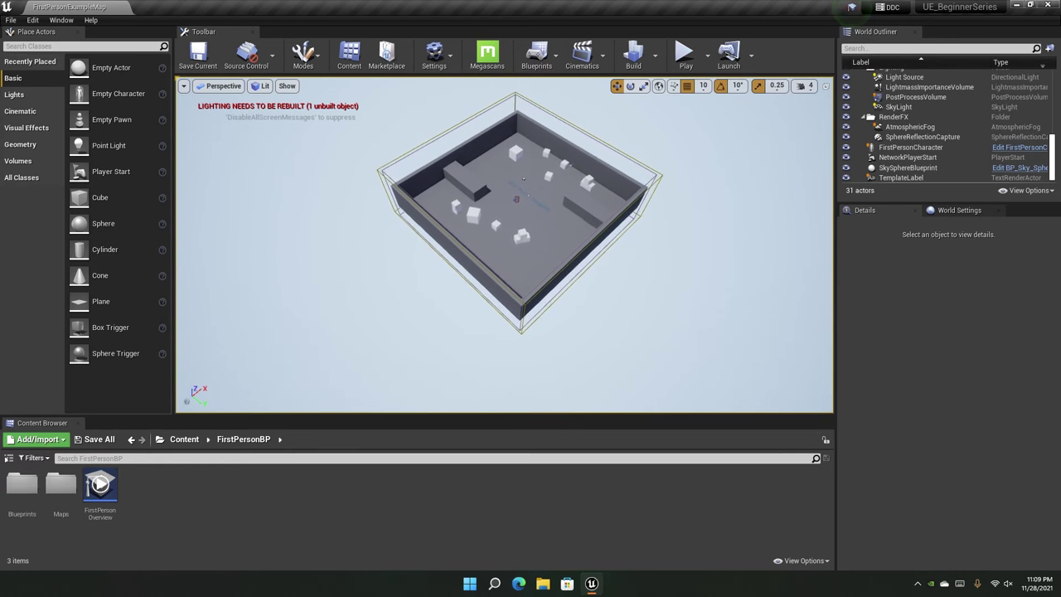
key(w)
mouse_move(705, 243)
right_down()
mouse_move(721, 195)
mouse_move(804, 211)
mouse_move(780, 224)
mouse_move(783, 253)
mouse_move(705, 249)
right_up()
key(s)
key(w)
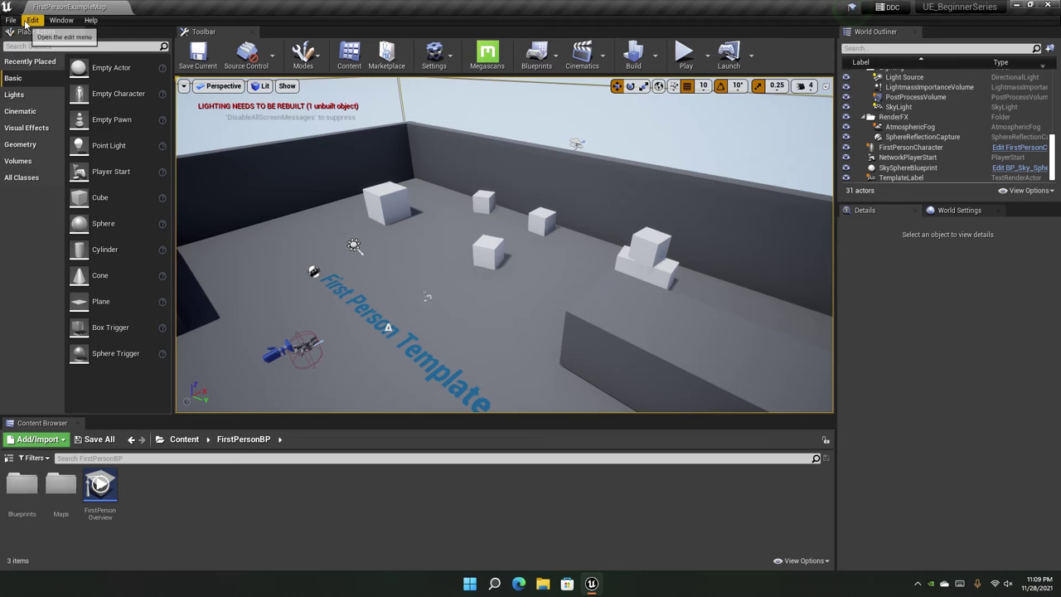
Open a second floating viewport, compare its camera view with the main viewport, and close it
click(59, 20)
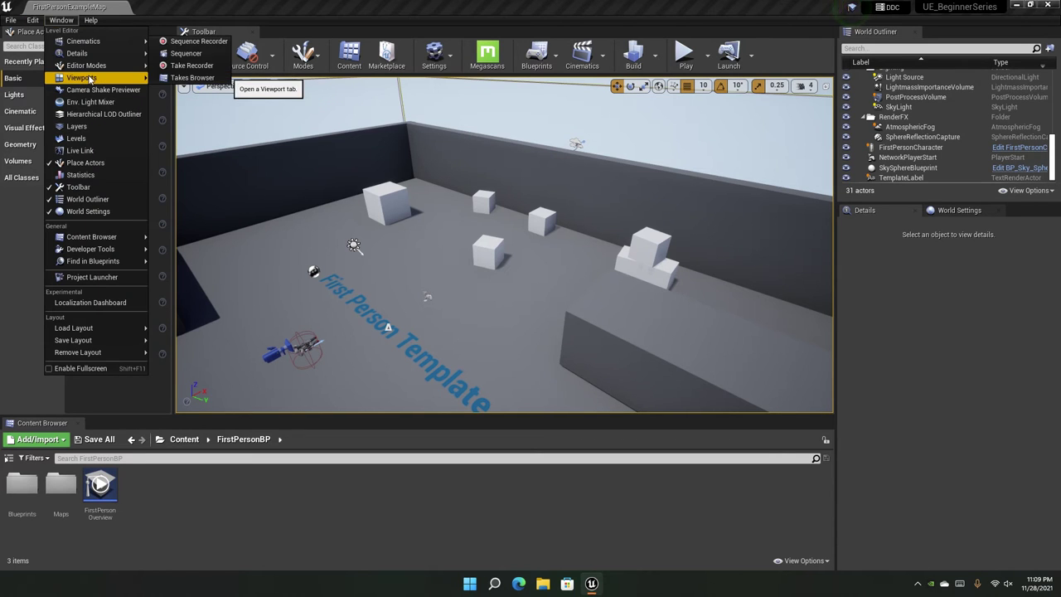
mouse_move(91, 79)
click(184, 89)
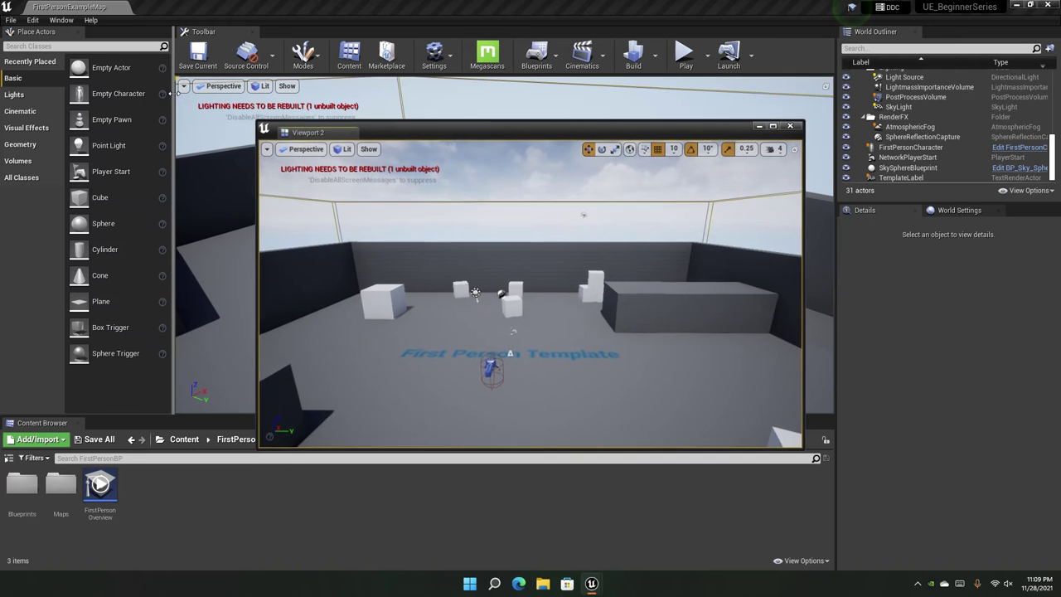
drag(396, 133, 633, 153)
right_drag(505, 249, 548, 257)
right_drag(398, 265, 478, 247)
click(1034, 144)
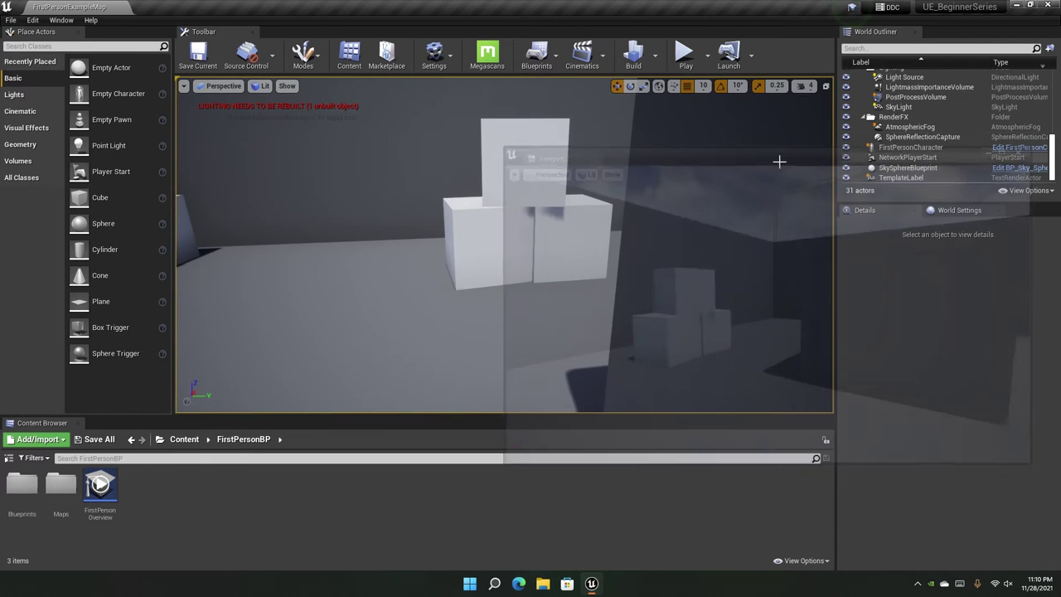
Enlarge the World Outliner vertically to list more of the level's actors and browse them
right_drag(688, 163, 642, 212)
drag(489, 199, 484, 210)
mouse_move(671, 165)
right_down()
mouse_move(660, 164)
mouse_move(672, 164)
right_up()
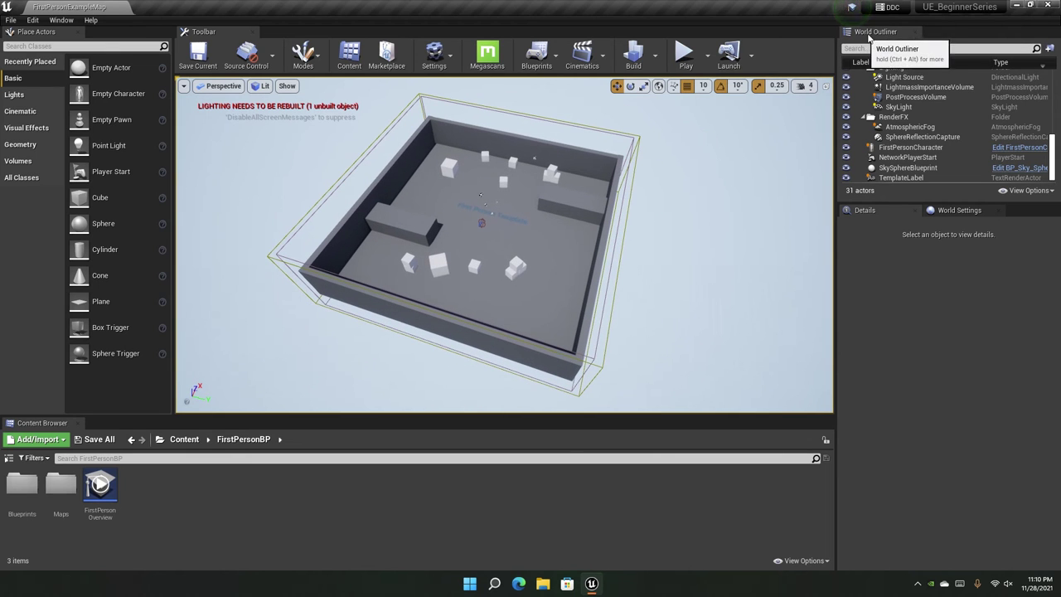
scroll(910, 113, up, 5)
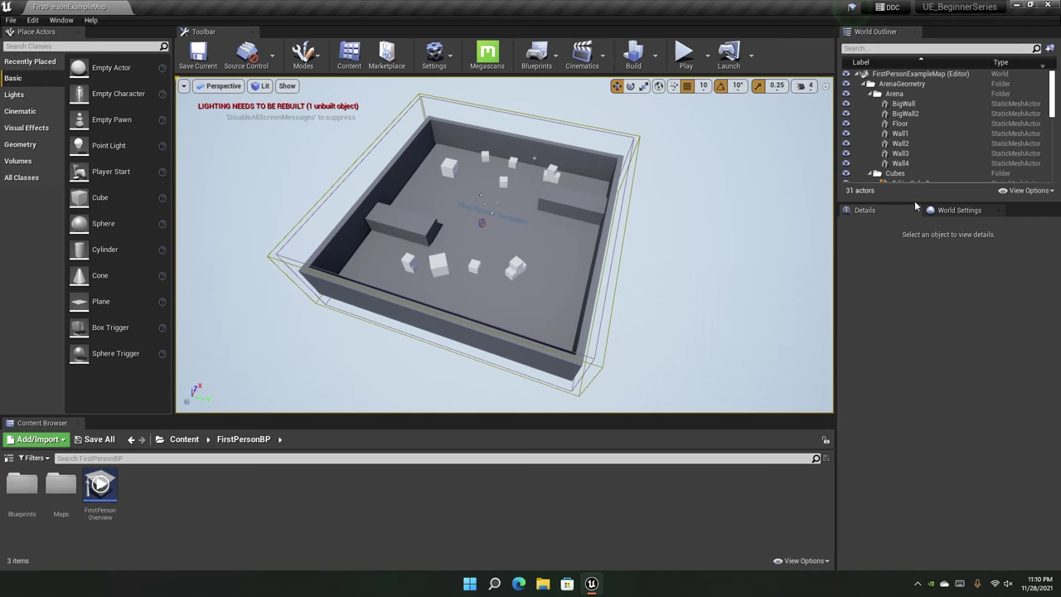
drag(911, 204, 931, 403)
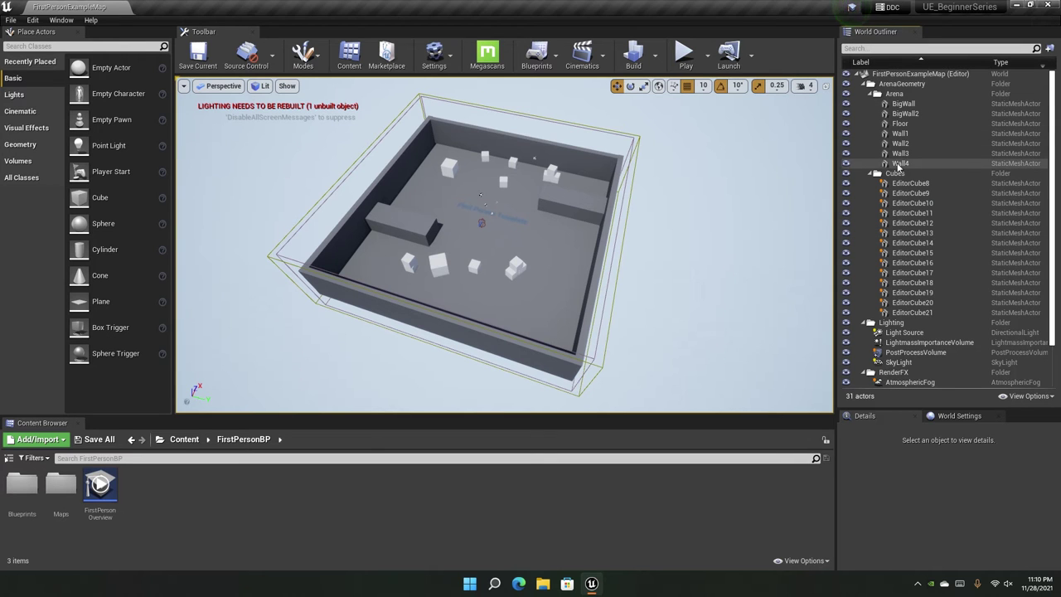
scroll(896, 224, down, 2)
Collapse the Arena and Cubes folders in the World Outliner
mouse_move(606, 260)
right_down()
mouse_move(625, 290)
mouse_move(604, 281)
mouse_move(598, 249)
mouse_move(618, 253)
mouse_move(612, 220)
mouse_move(605, 265)
right_up()
key(w)
key(s)
key(w)
key(w)
key(s)
right_drag(584, 175, 593, 244)
scroll(941, 206, up, 2)
click(871, 94)
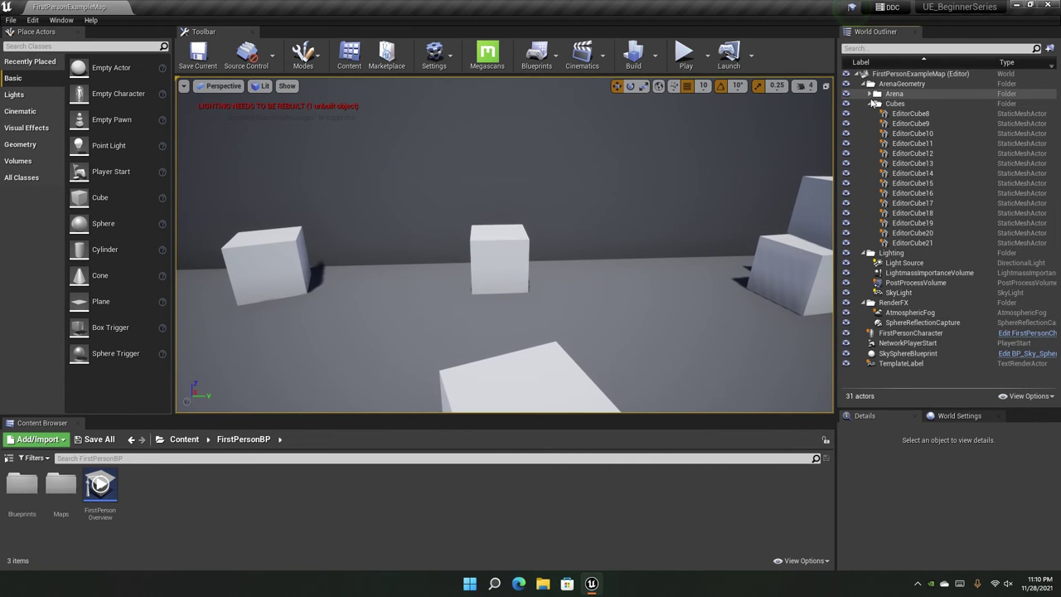
click(870, 104)
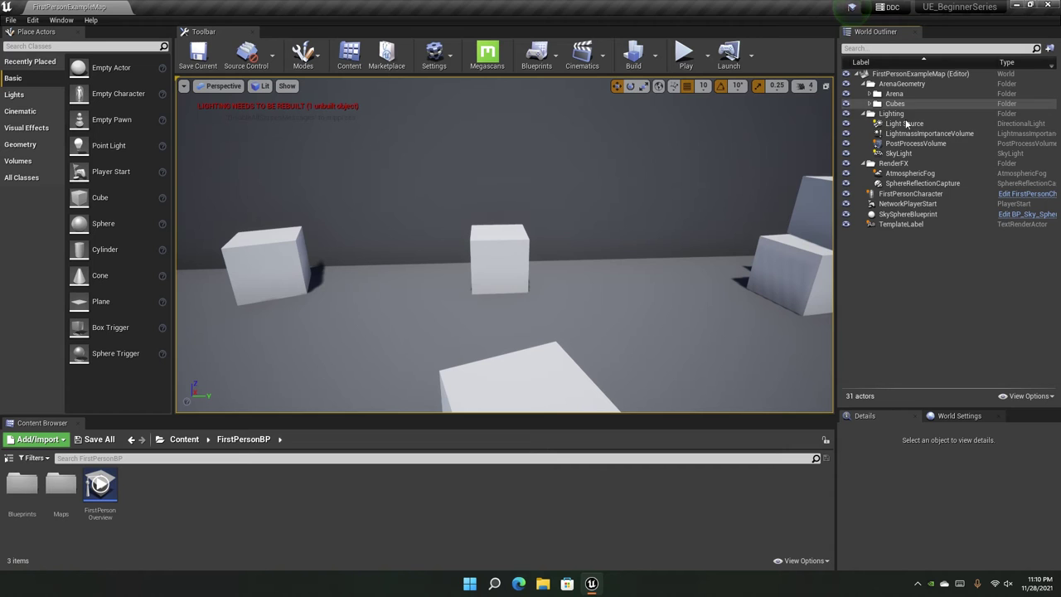
Search the level's actors for "light", review the properties of Light Source and clear the search
click(887, 51)
text(light)
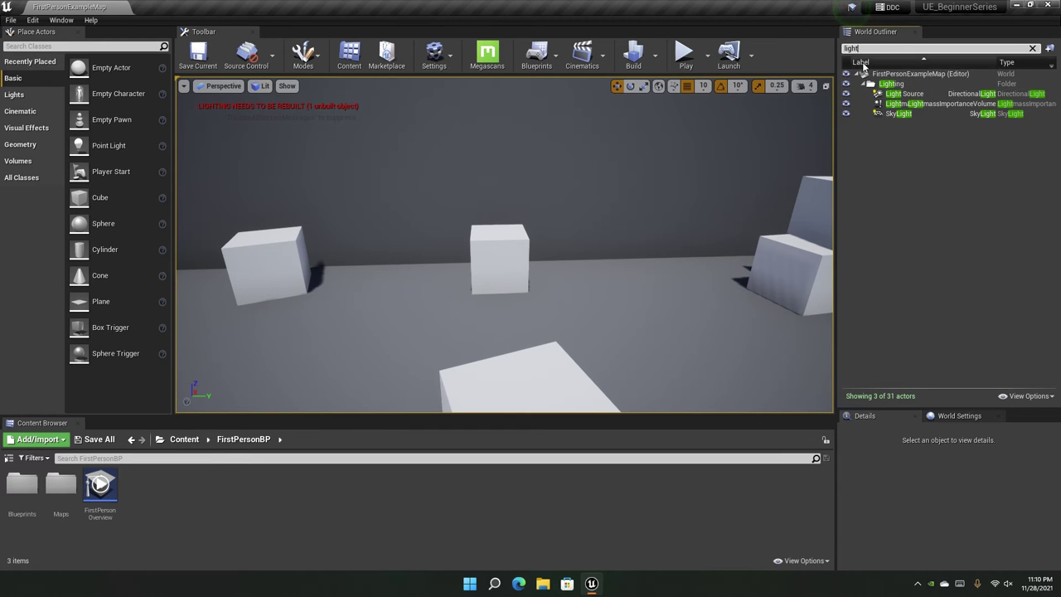
click(923, 98)
scroll(877, 502, down, 5)
scroll(909, 463, up, 5)
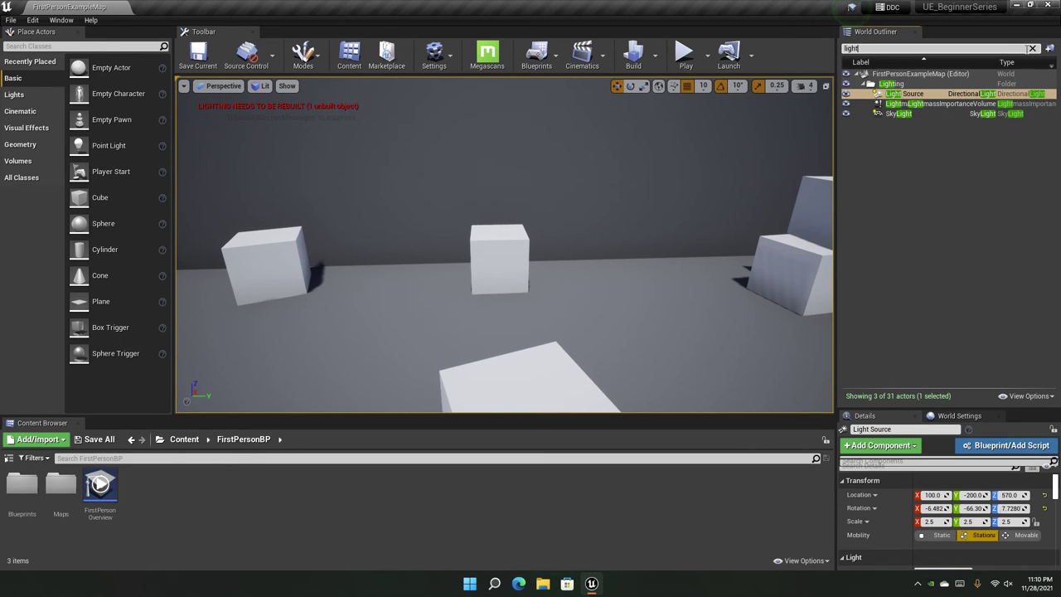
click(1031, 50)
Inspect the arena around the light source icon in the viewport and clear the selection
right_drag(780, 138, 556, 159)
key(Escape)
click(479, 190)
right_drag(478, 190, 419, 241)
scroll(922, 510, down, 10)
key(Escape)
right_drag(597, 273, 738, 207)
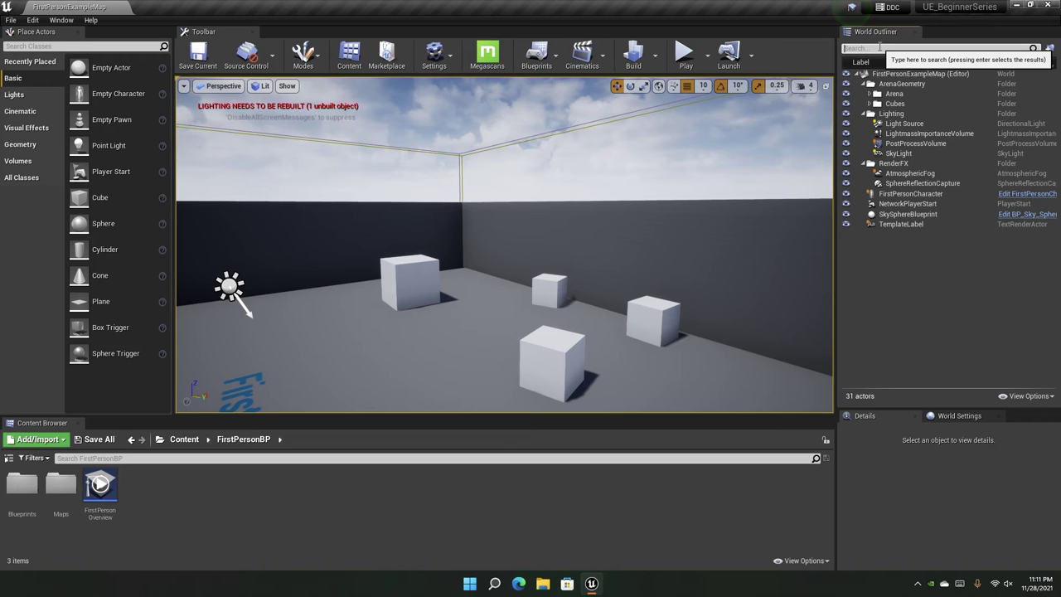
Select Light Source in the World Outliner, review its properties and clear the selection
click(905, 124)
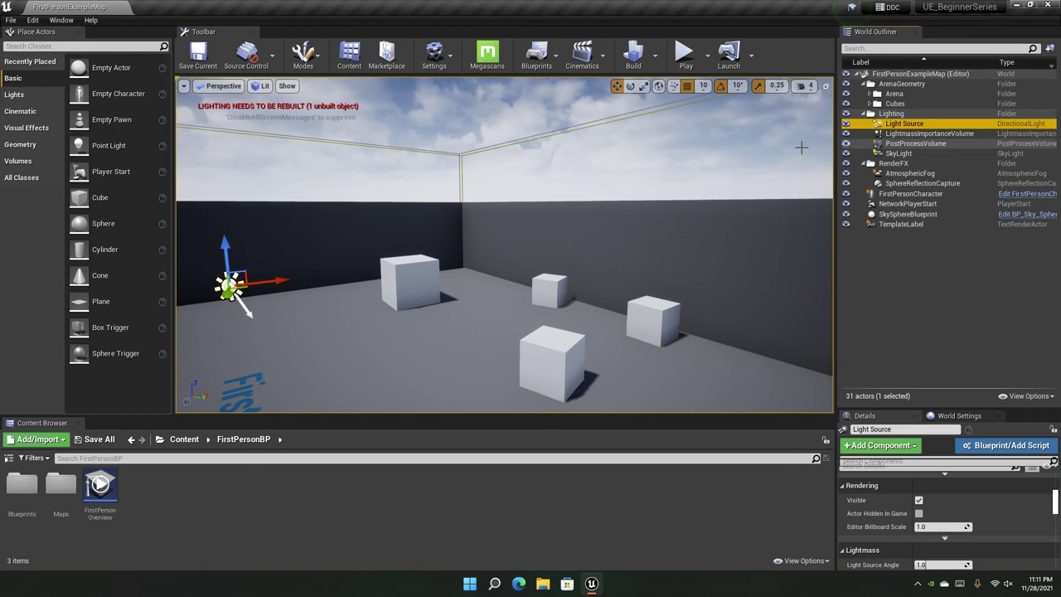
scroll(970, 491, down, 6)
right_drag(630, 290, 572, 348)
key(Escape)
key(s)
right_drag(431, 290, 695, 198)
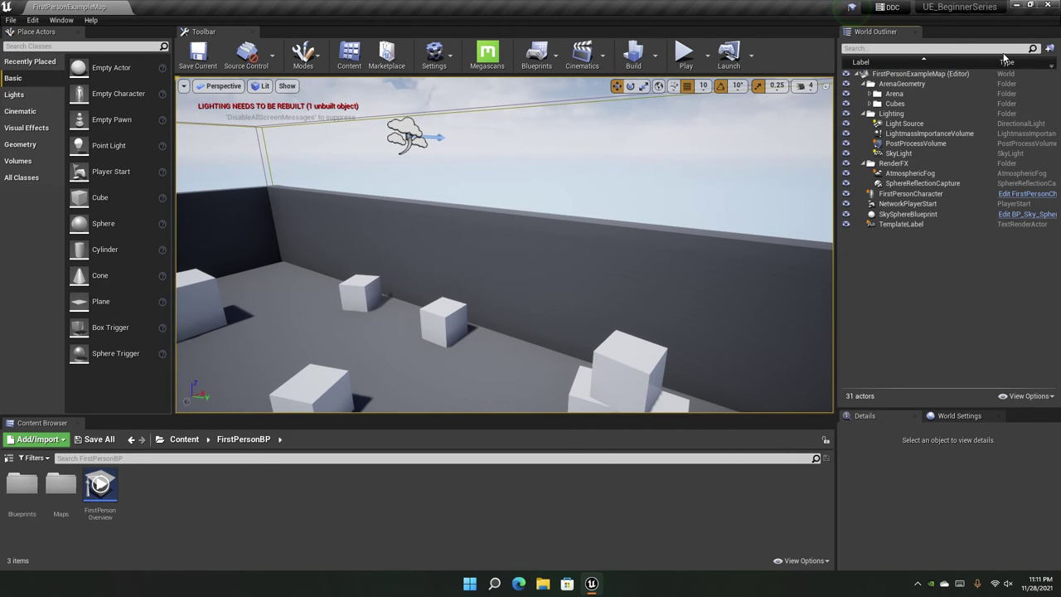
click(62, 20)
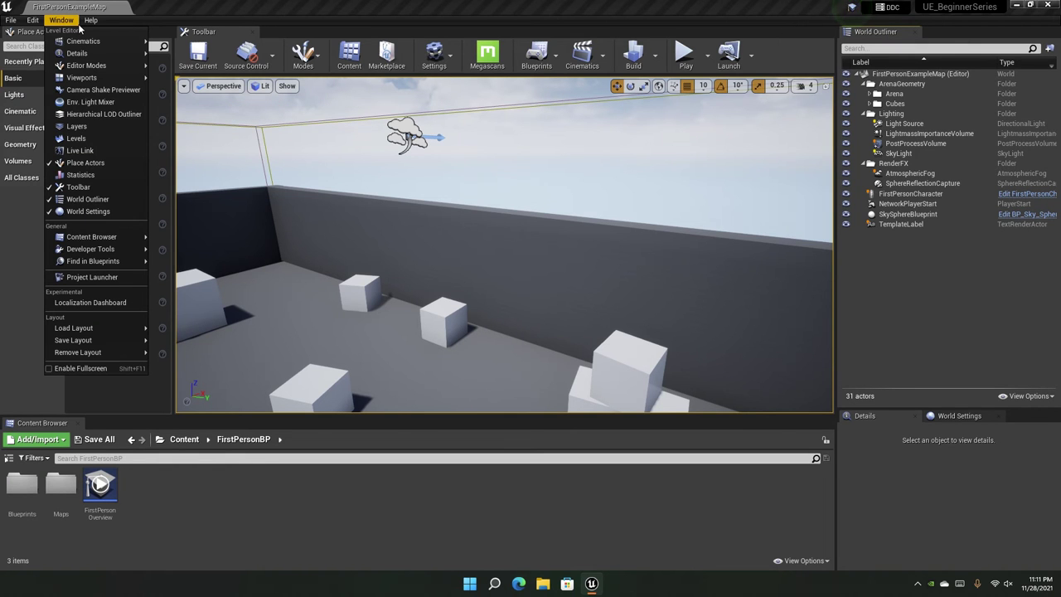
click(91, 20)
click(958, 287)
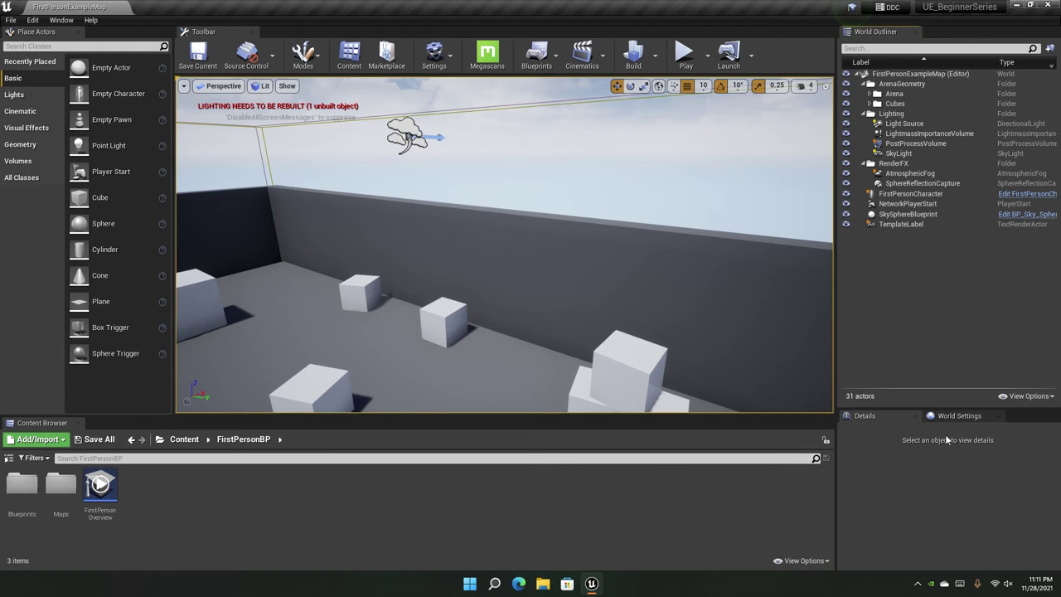
Shrink the World Outliner to give the Details panel more height
drag(888, 406, 888, 179)
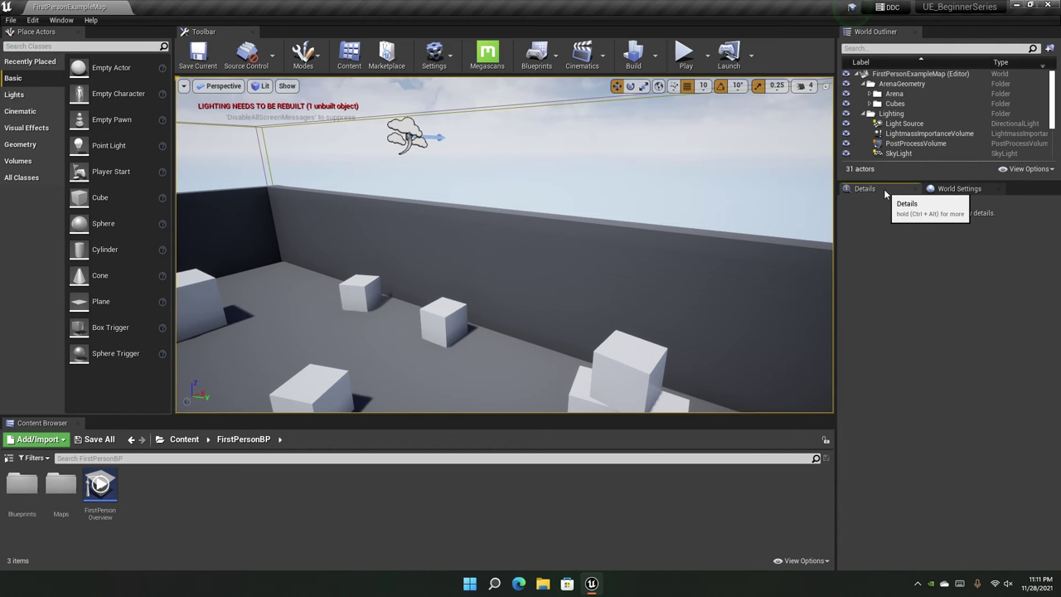
mouse_move(691, 258)
right_down()
mouse_move(617, 282)
mouse_move(681, 273)
mouse_move(659, 286)
mouse_move(738, 291)
mouse_move(672, 303)
mouse_move(690, 258)
right_up()
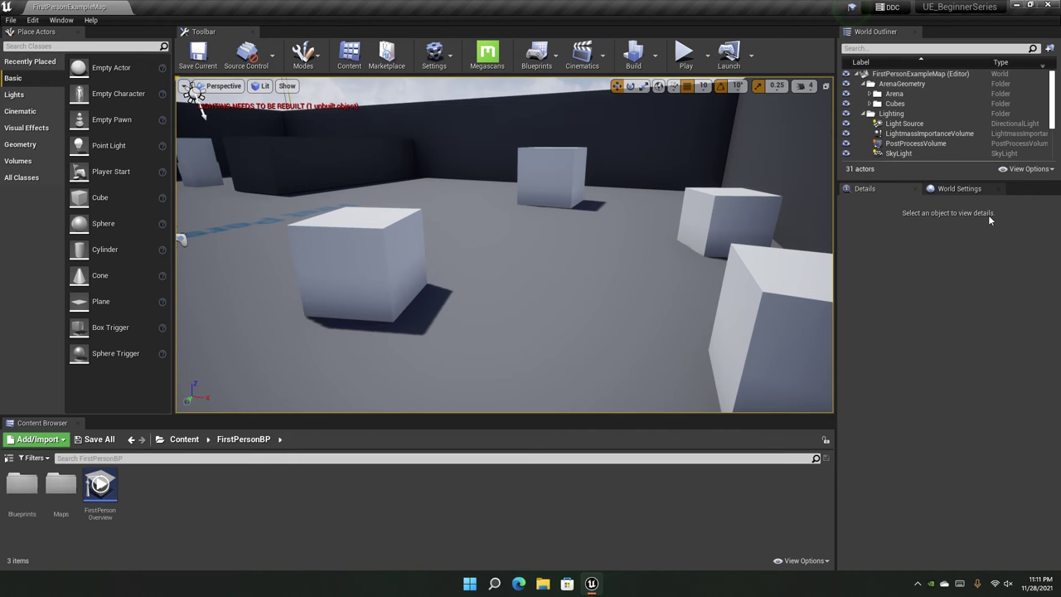
Select the Light Source actor in the viewport and review its properties from Transform down to Atmosphere and Cloud
right_drag(414, 219, 414, 219)
right_drag(548, 247, 549, 247)
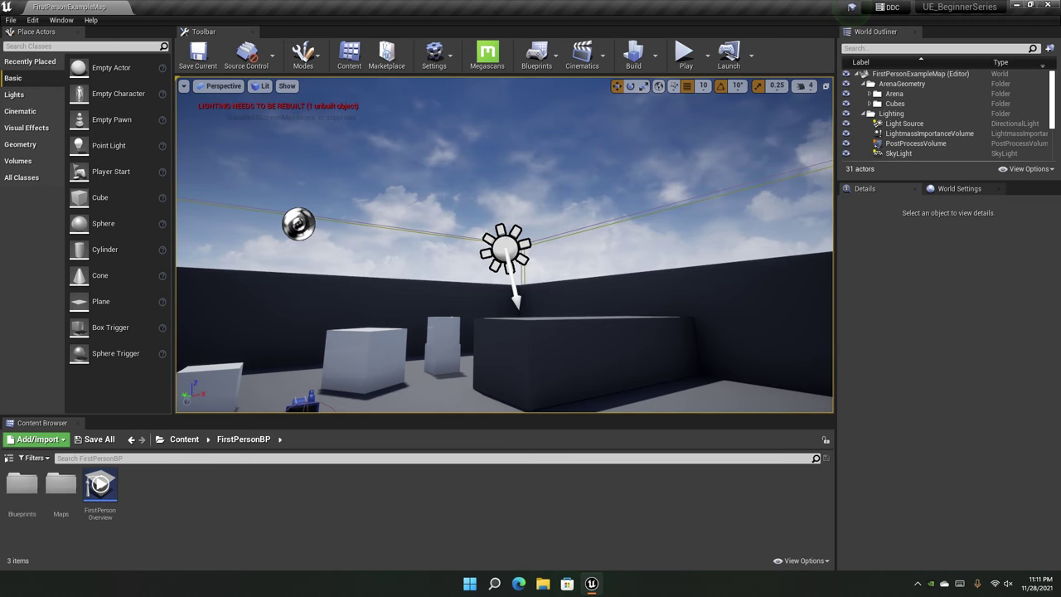
click(507, 250)
right_drag(774, 299, 773, 299)
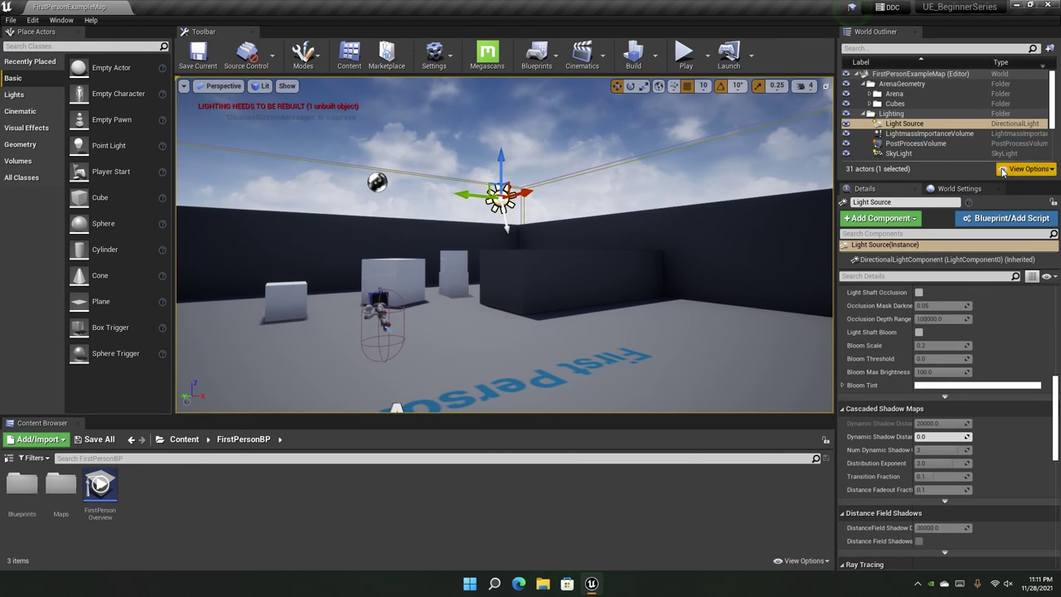
scroll(928, 399, down, 5)
scroll(993, 383, up, 10)
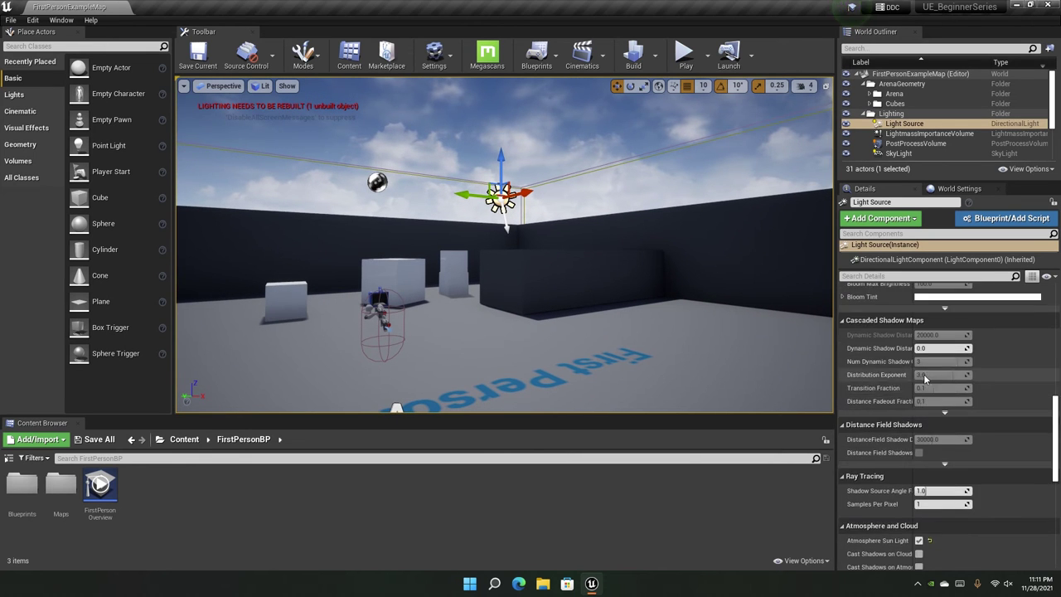
scroll(993, 368, up, 4)
drag(1059, 300, 1055, 536)
scroll(996, 384, up, 8)
scroll(979, 348, up, 5)
scroll(972, 349, up, 4)
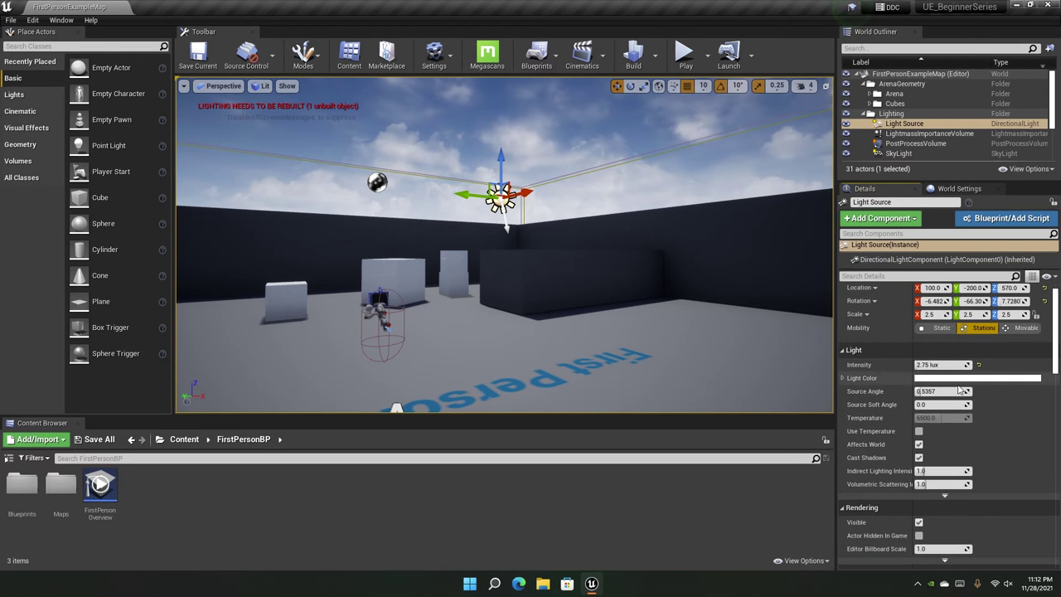
scroll(932, 390, down, 4)
scroll(952, 422, up, 4)
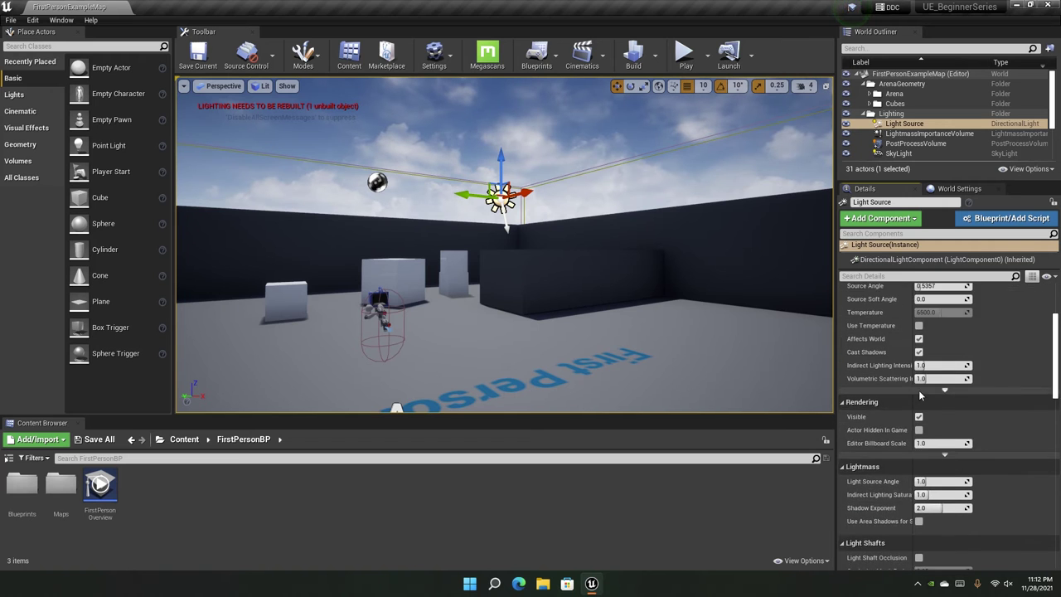
Set the mobility of Light Source to Movable
right_drag(614, 273, 805, 212)
mouse_move(464, 245)
right_down()
mouse_move(464, 224)
mouse_move(464, 274)
mouse_move(464, 232)
mouse_move(464, 245)
right_up()
key(w)
right_drag(665, 279, 665, 315)
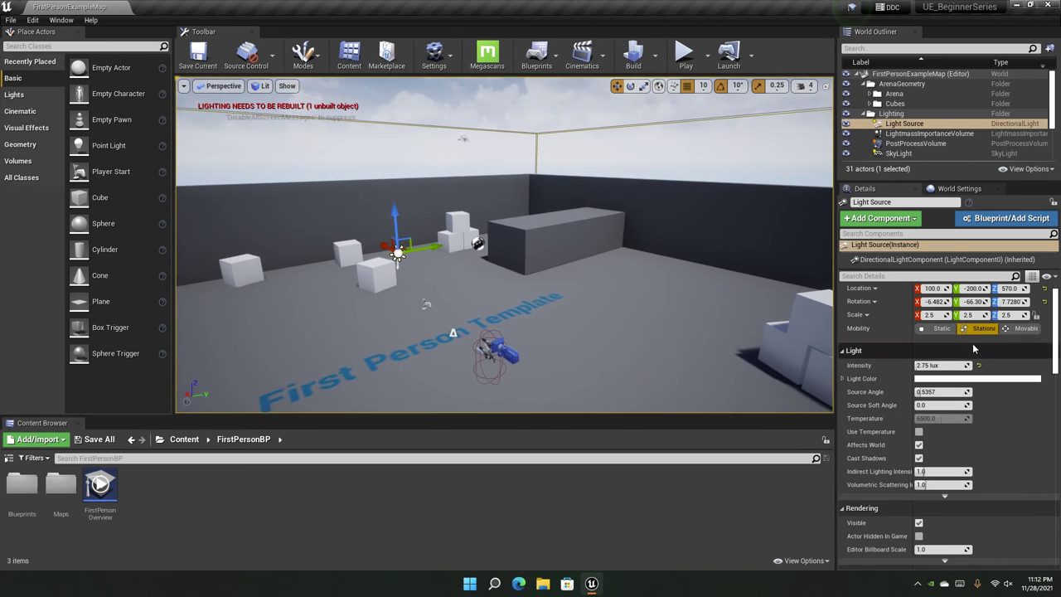
scroll(1017, 353, up, 1)
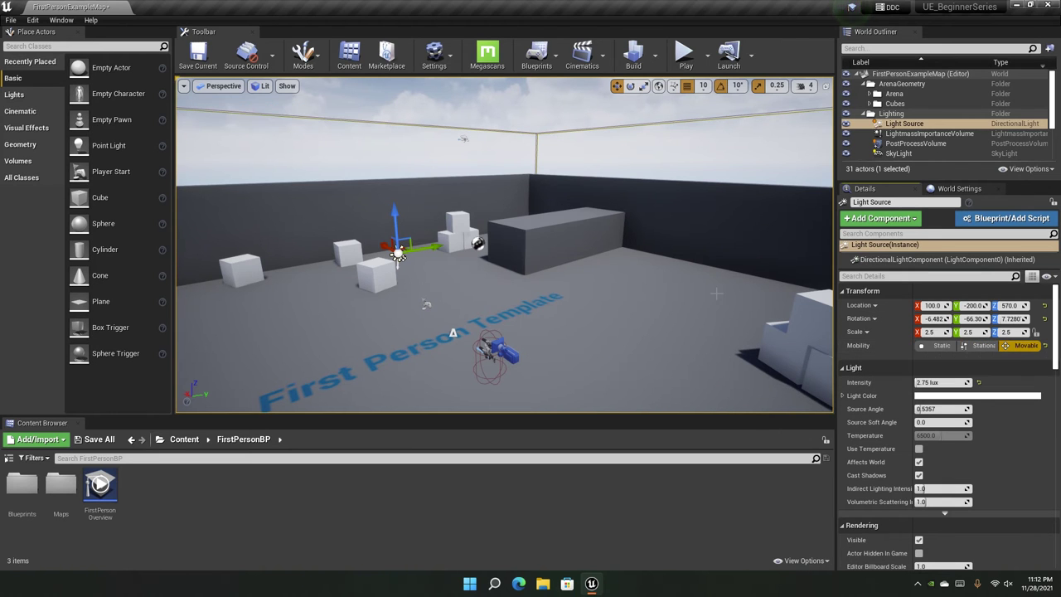
Select SkyLight in the World Outliner, review its properties, then clear the selection and view the whole arena from above
click(904, 154)
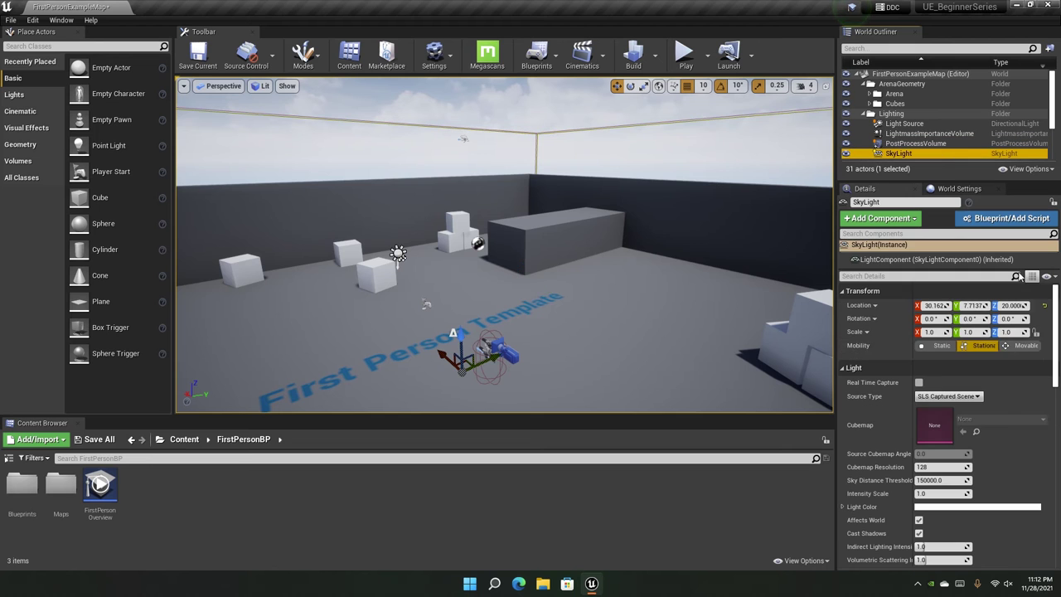
right_drag(477, 186, 530, 257)
key(Escape)
key(w)
key(s)
key(d)
key(s)
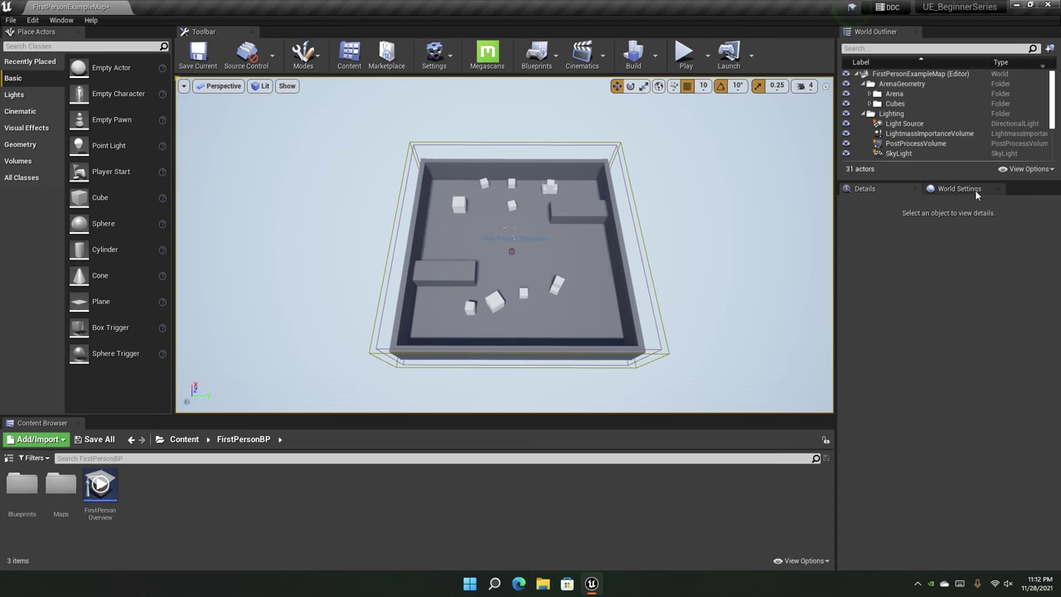
Review the World Settings, including the available GameMode Override options, and expand the Selected GameMode classes
click(937, 191)
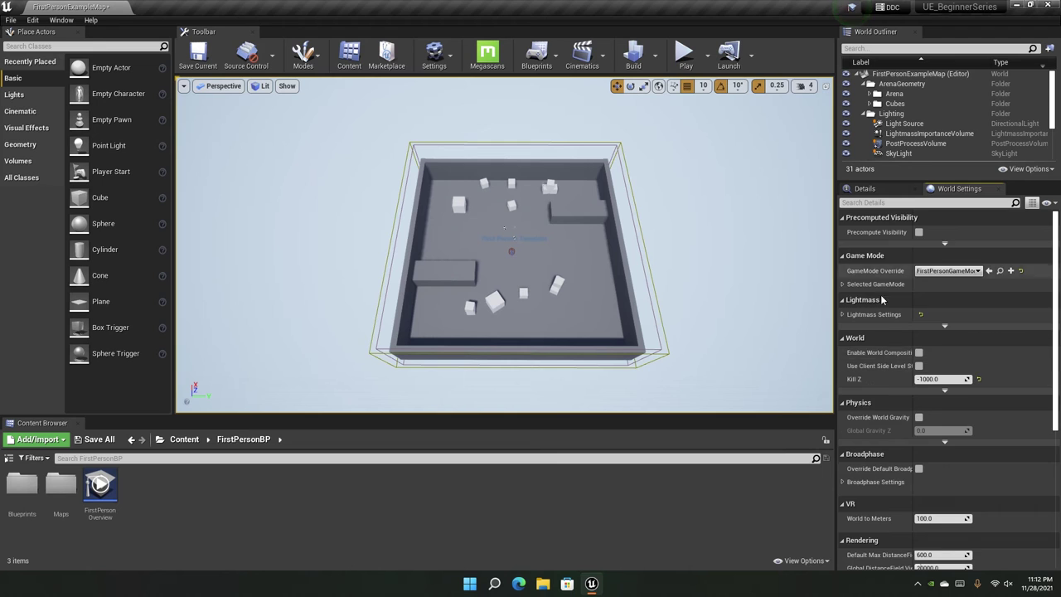
scroll(896, 398, down, 5)
scroll(897, 430, up, 3)
scroll(897, 429, up, 2)
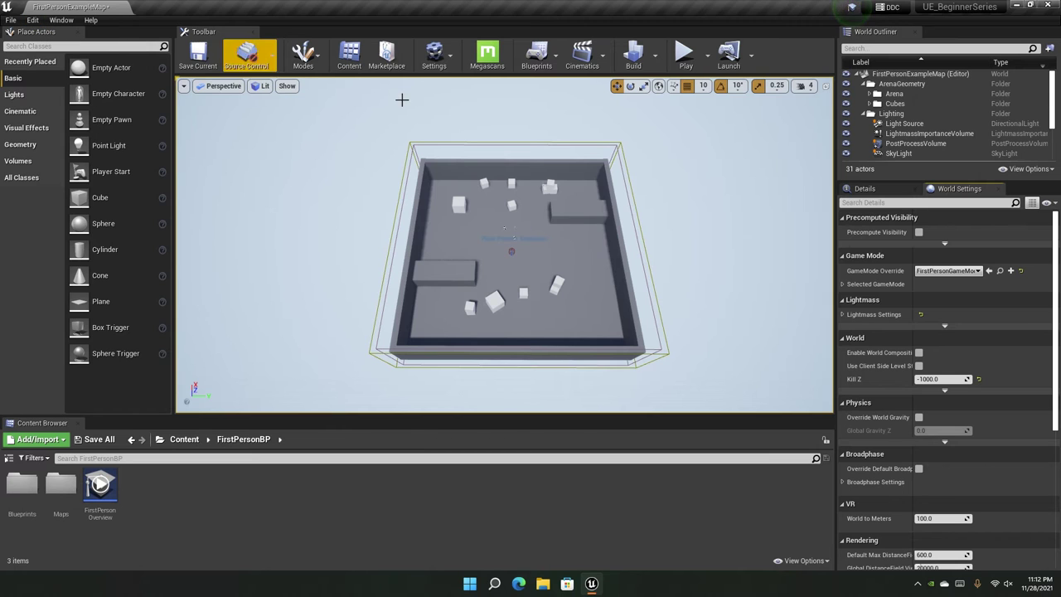
click(945, 271)
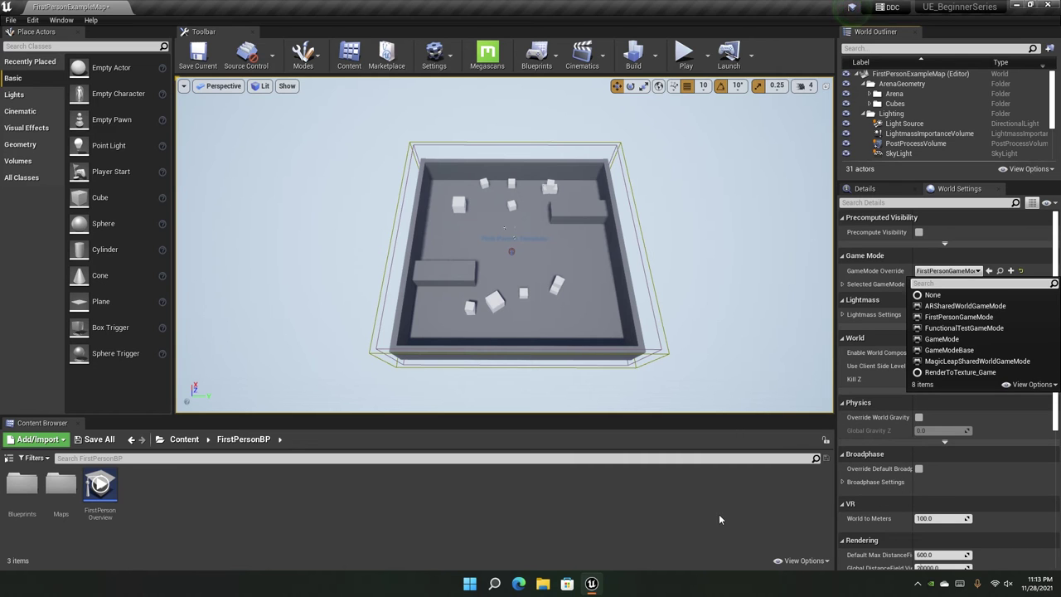
click(946, 272)
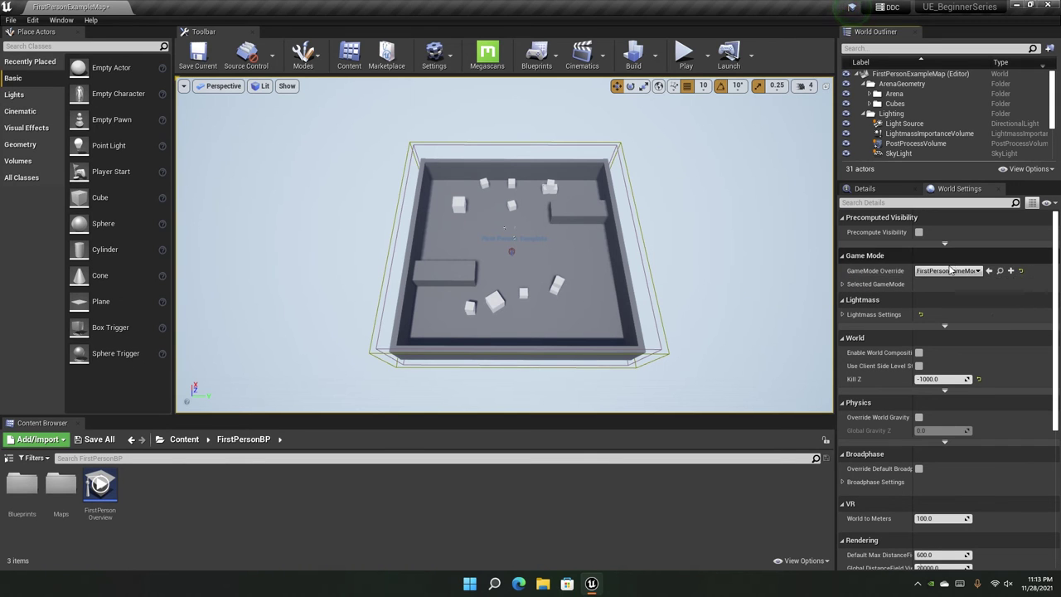
click(844, 285)
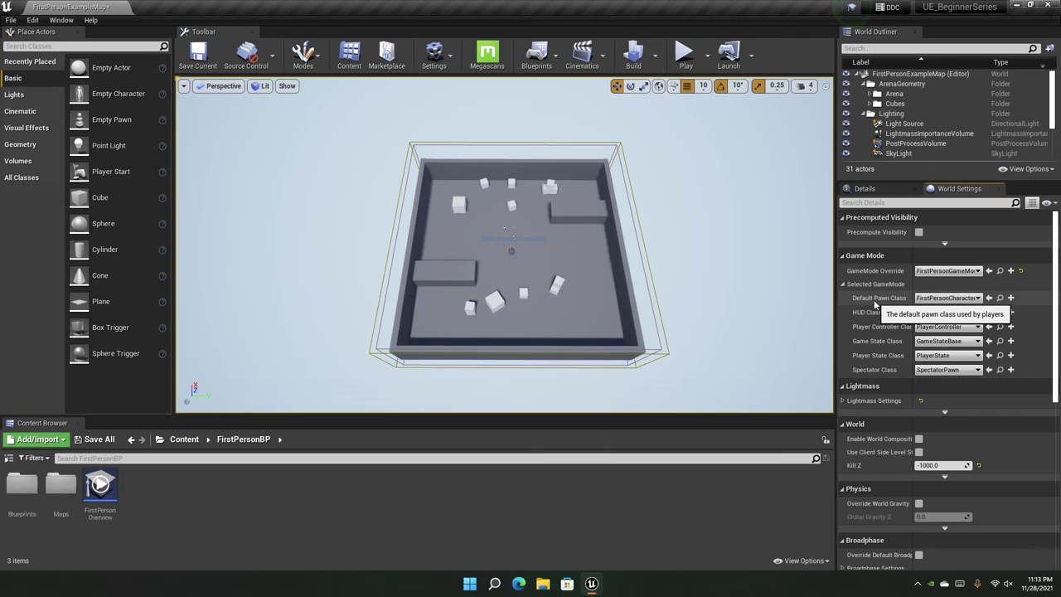
Set the Default Pawn Class to SpectatorPawn, play the level briefly and stop it
click(947, 298)
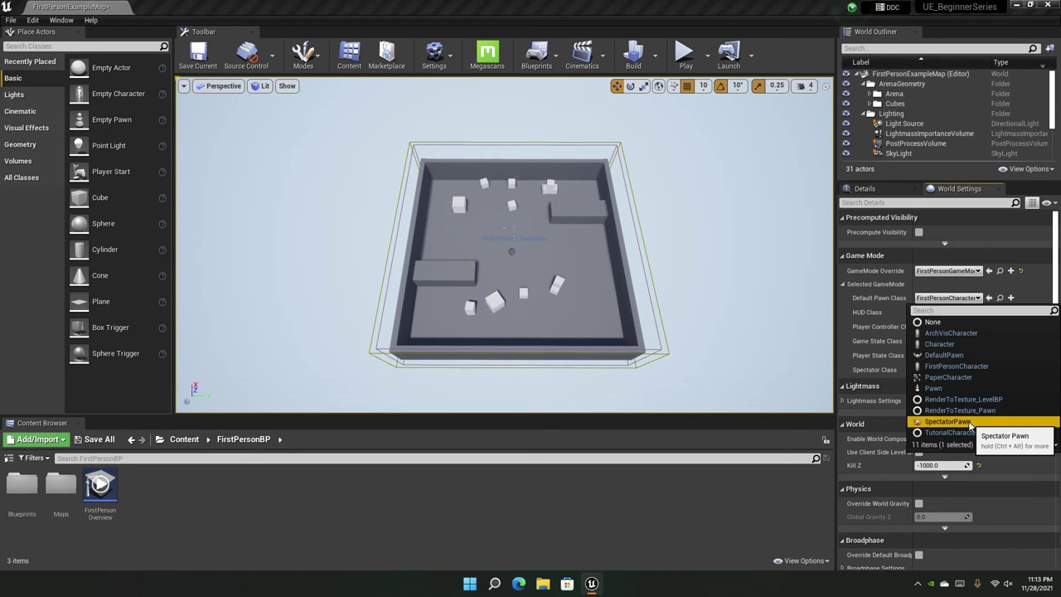
click(947, 421)
click(685, 55)
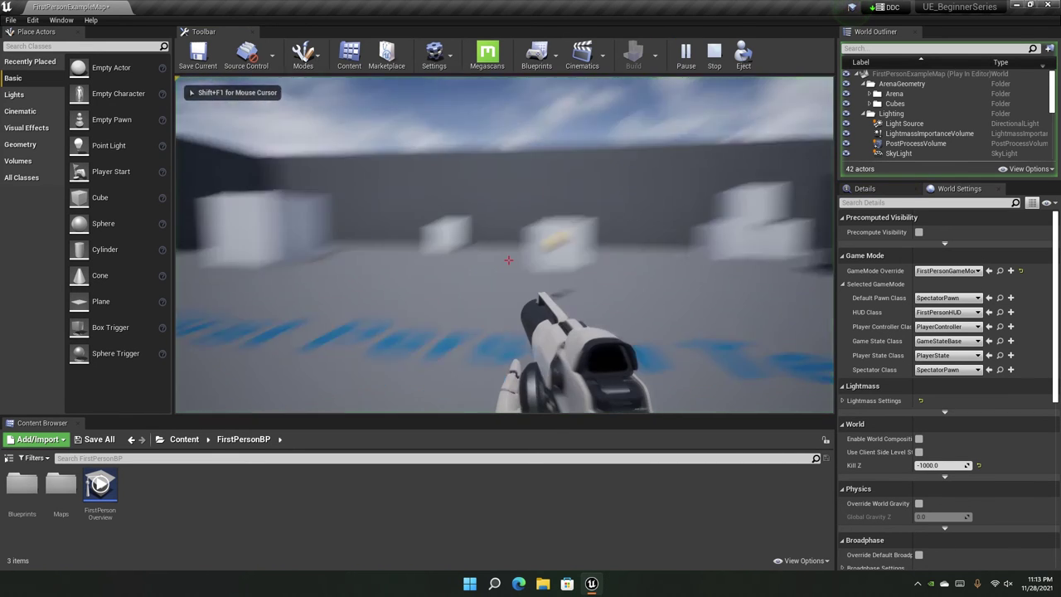
key(Escape)
Select FirstPersonCharacter in the viewport, filter its details by "auto" and set Auto Possess Player to Disabled
mouse_move(608, 220)
right_down()
mouse_move(593, 232)
mouse_move(608, 221)
right_up()
key(s)
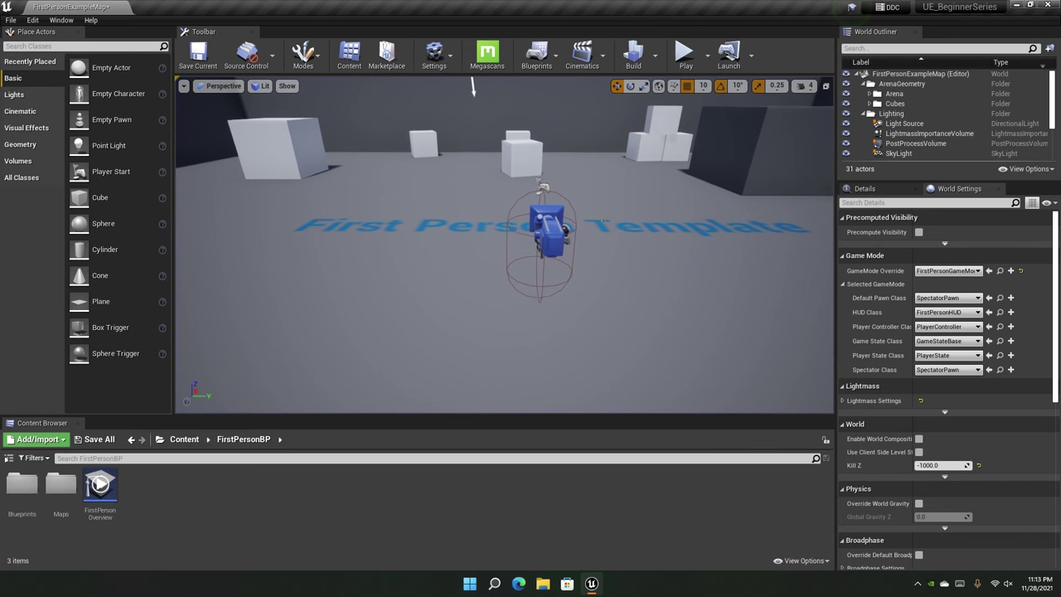
click(547, 232)
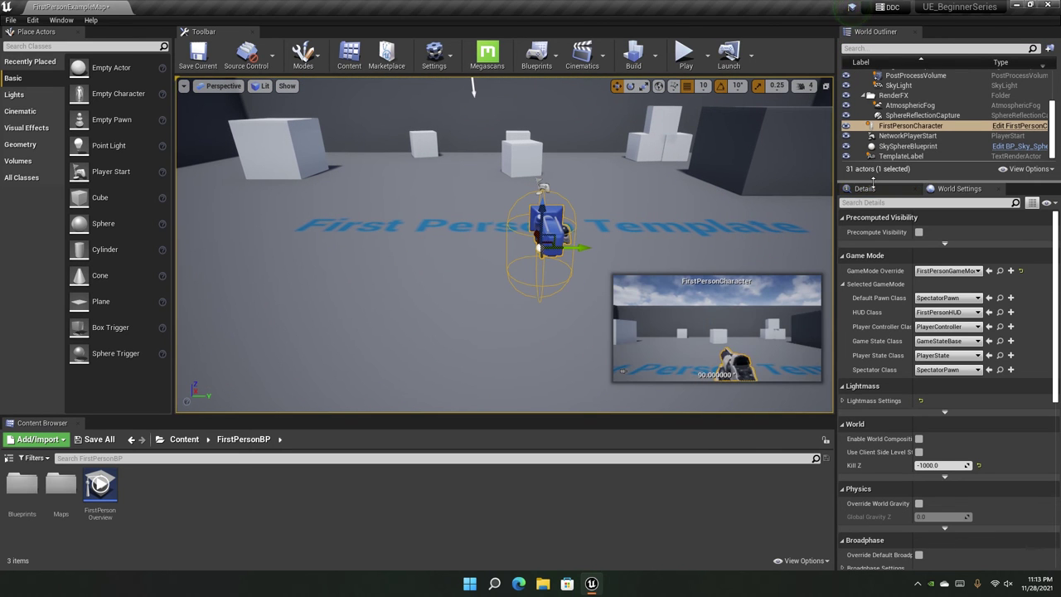
click(868, 188)
click(890, 279)
text(a)
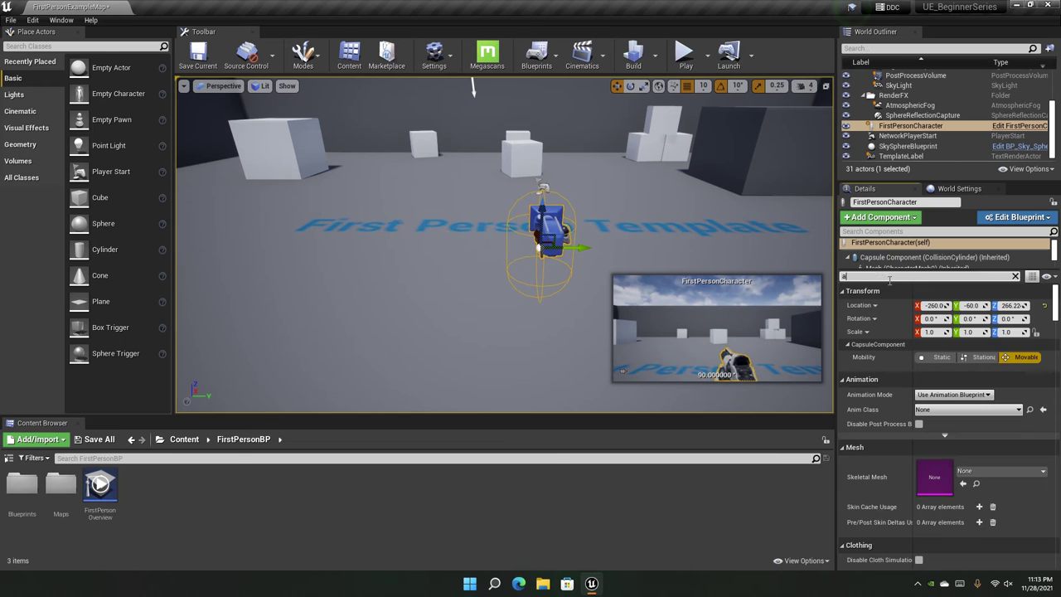
text(ur)
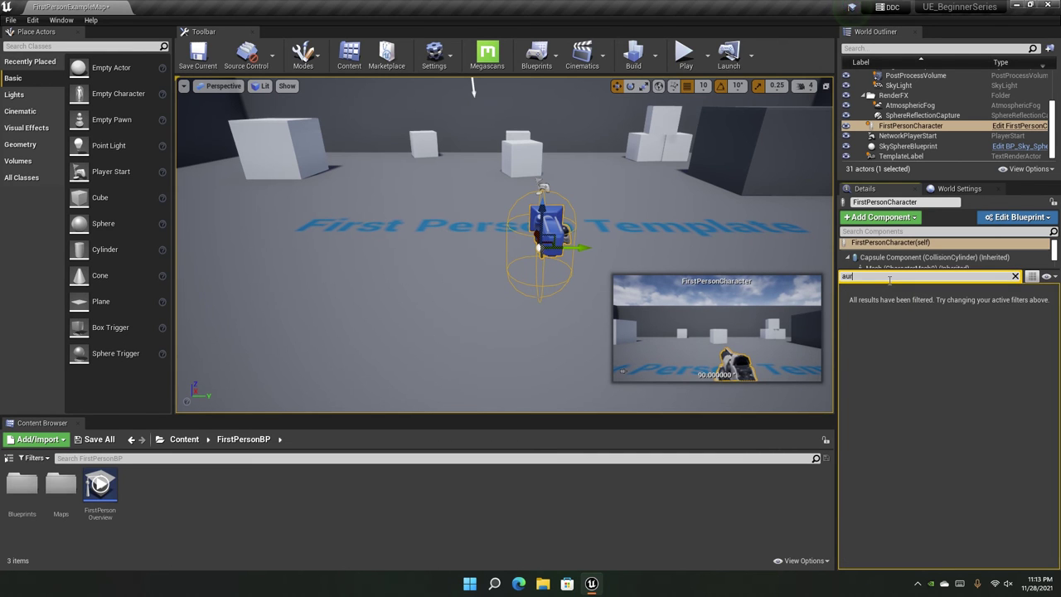
text(to)
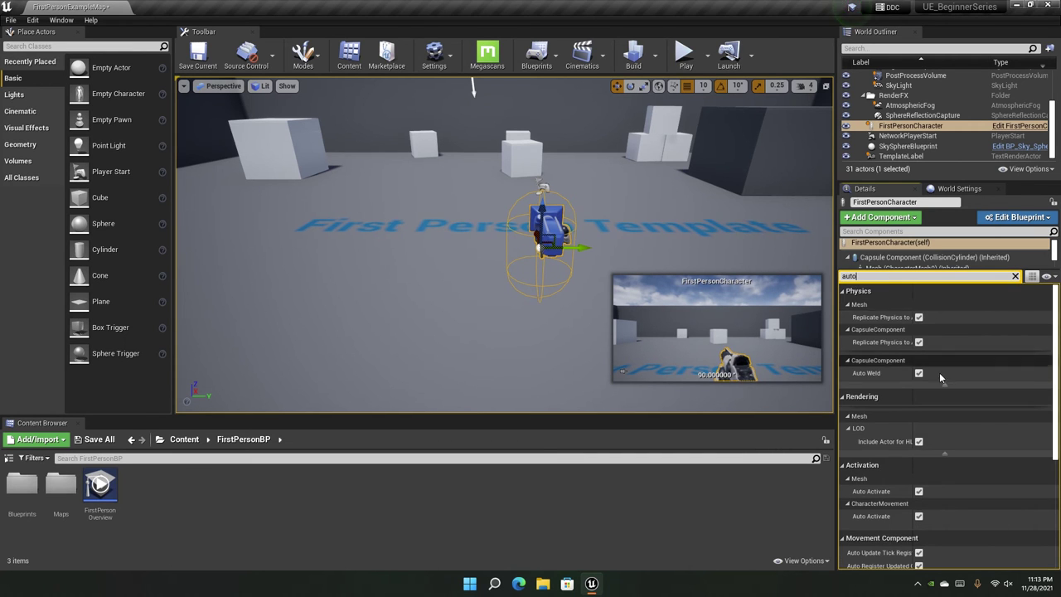
scroll(937, 373, down, 5)
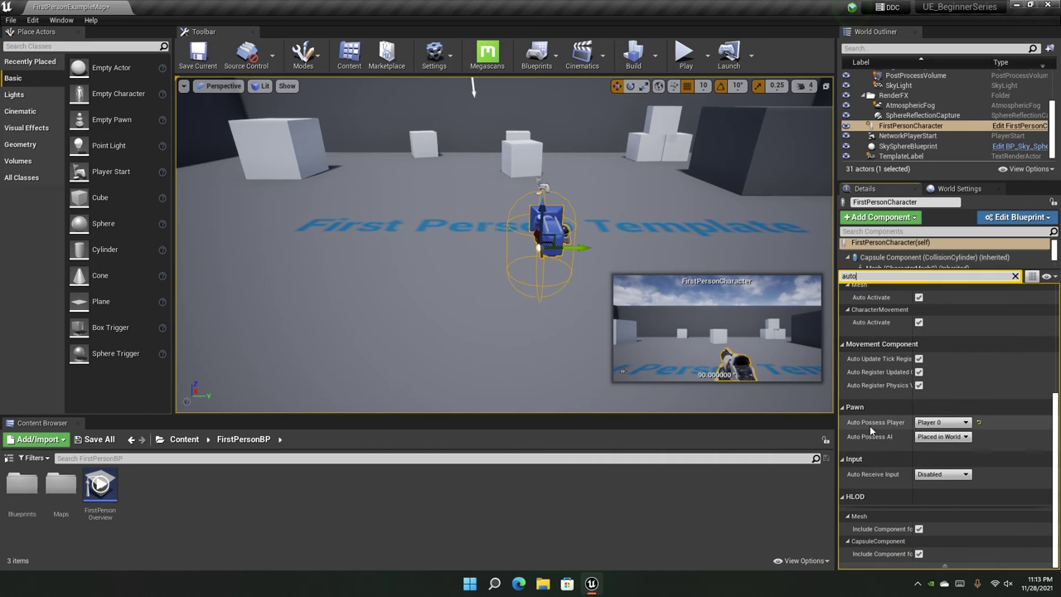
click(942, 423)
click(933, 437)
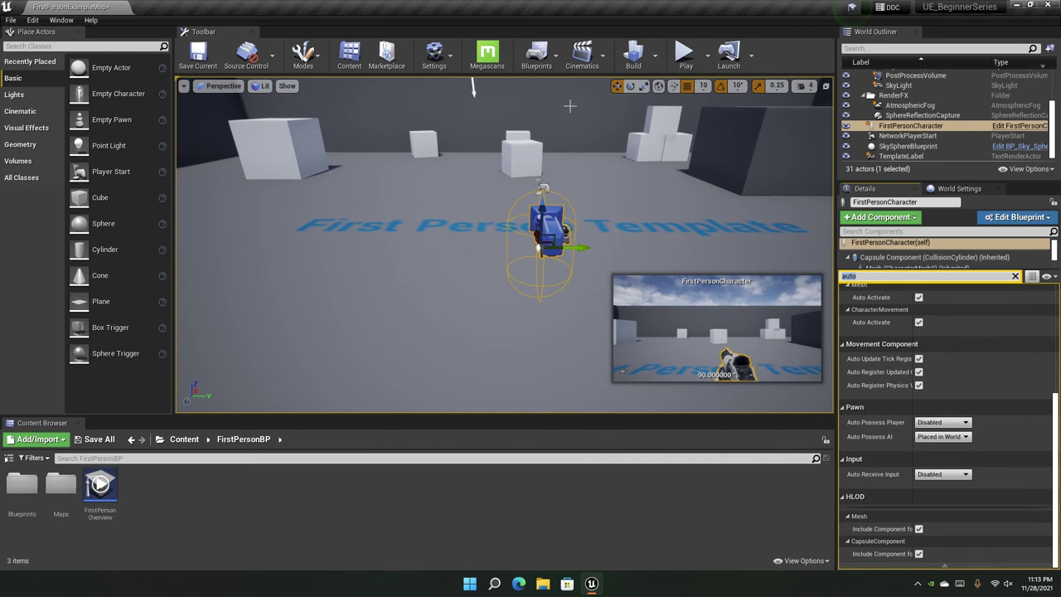
Play the level, fly around the arena as the spectator pawn and stop the session
click(685, 55)
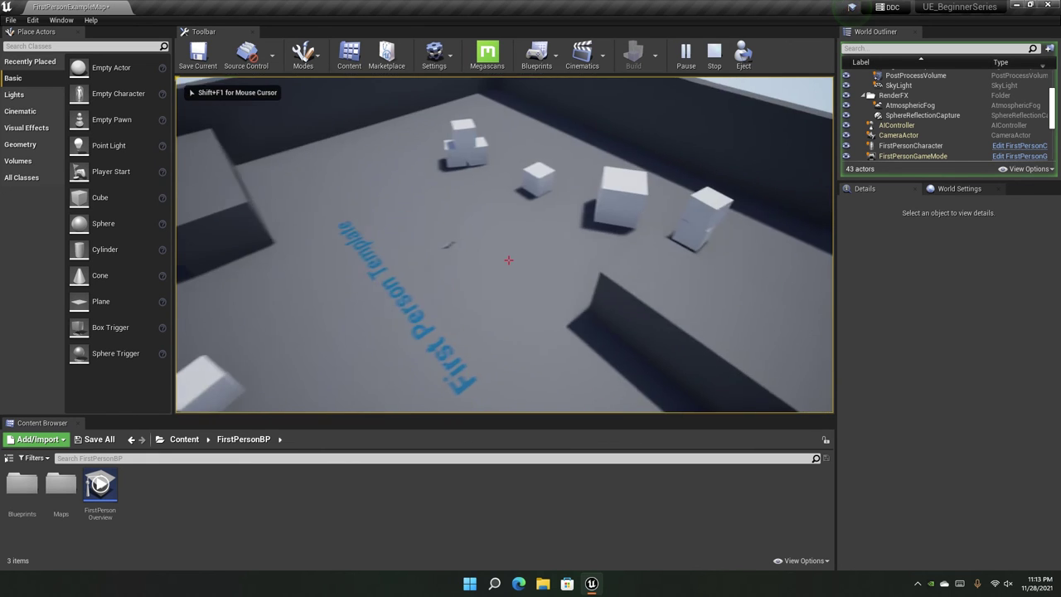
key(w)
key(s)
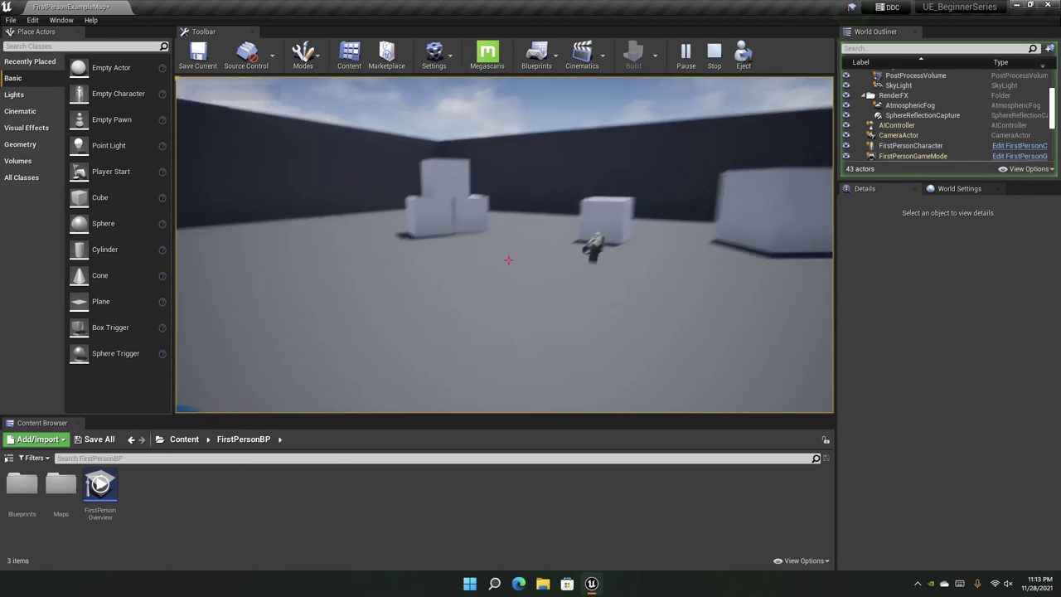
key(Escape)
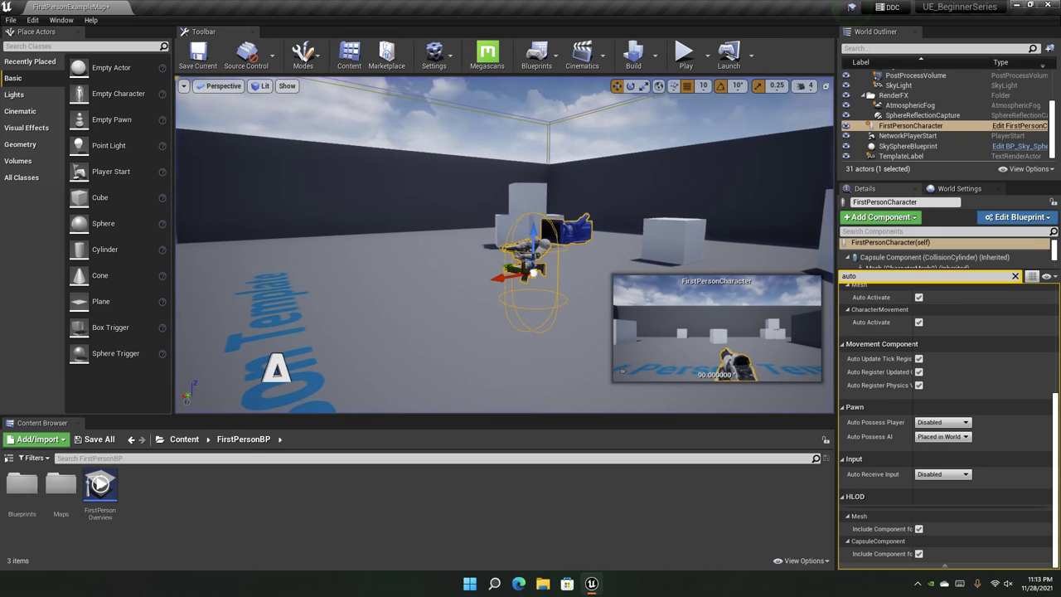
Restore Auto Possess Player to Player 0 on FirstPersonCharacter and the Default Pawn Class to FirstPersonCharacter
click(934, 422)
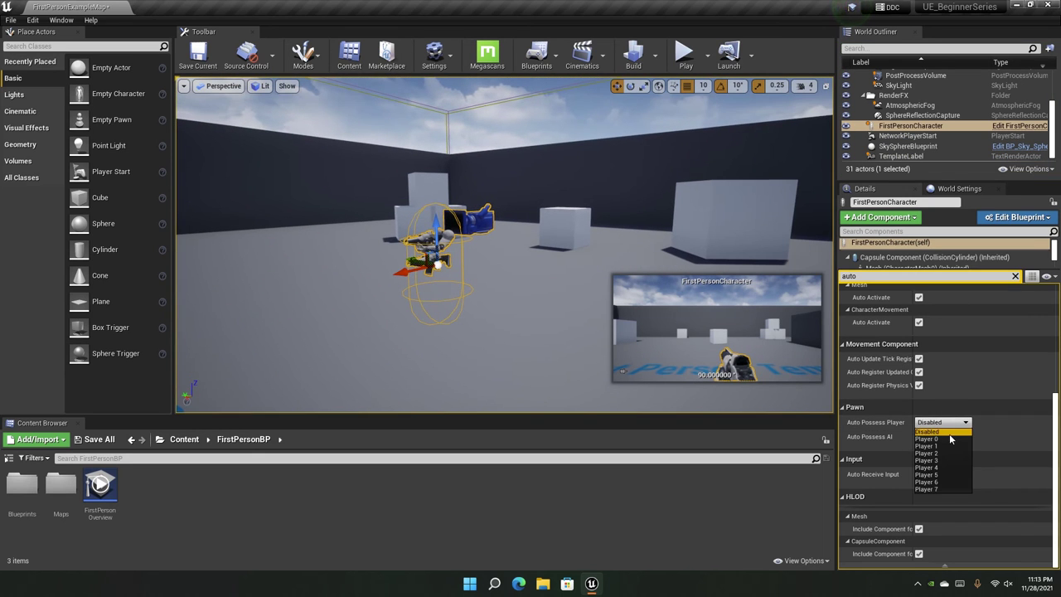
click(950, 439)
click(953, 190)
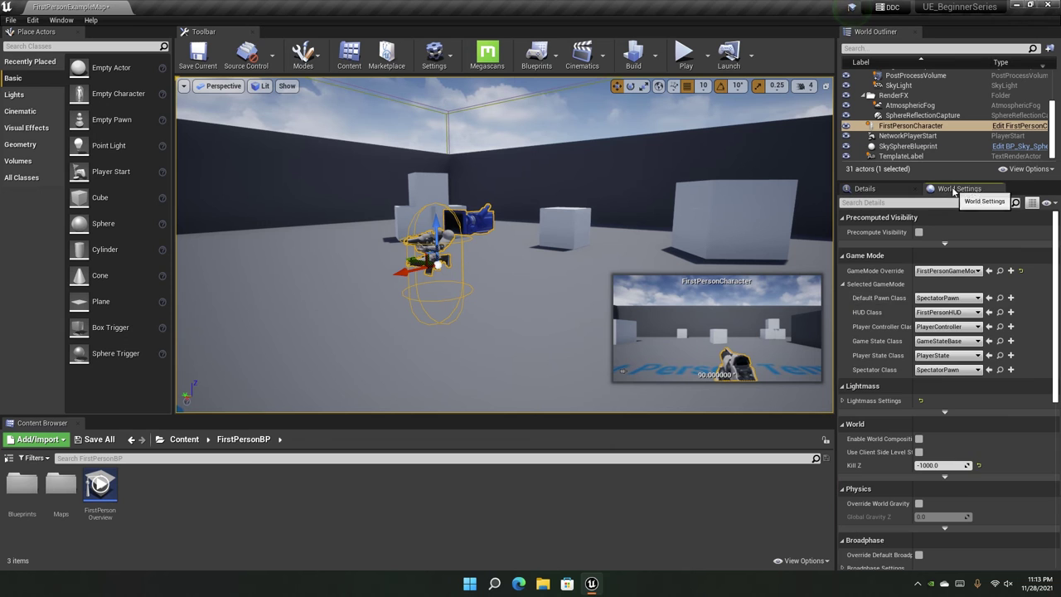
click(945, 298)
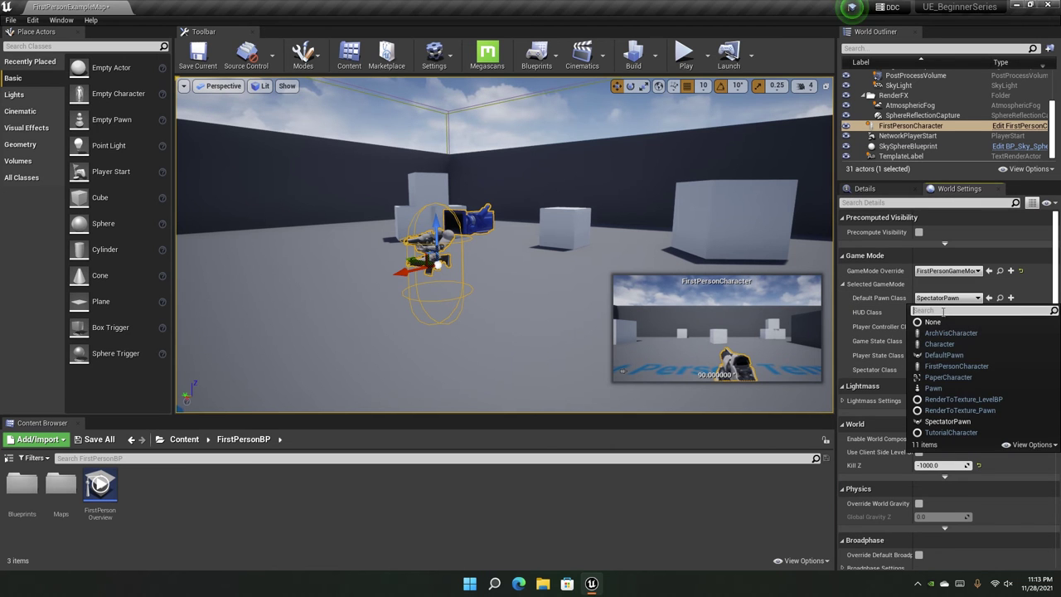
click(954, 366)
Clear the selection and inspect the arena up close around the character and from above
mouse_move(504, 249)
right_down()
mouse_move(497, 307)
mouse_move(505, 261)
mouse_move(551, 249)
mouse_move(514, 259)
right_up()
key(Escape)
key(s)
key(w)
key(a)
key(d)
key(a)
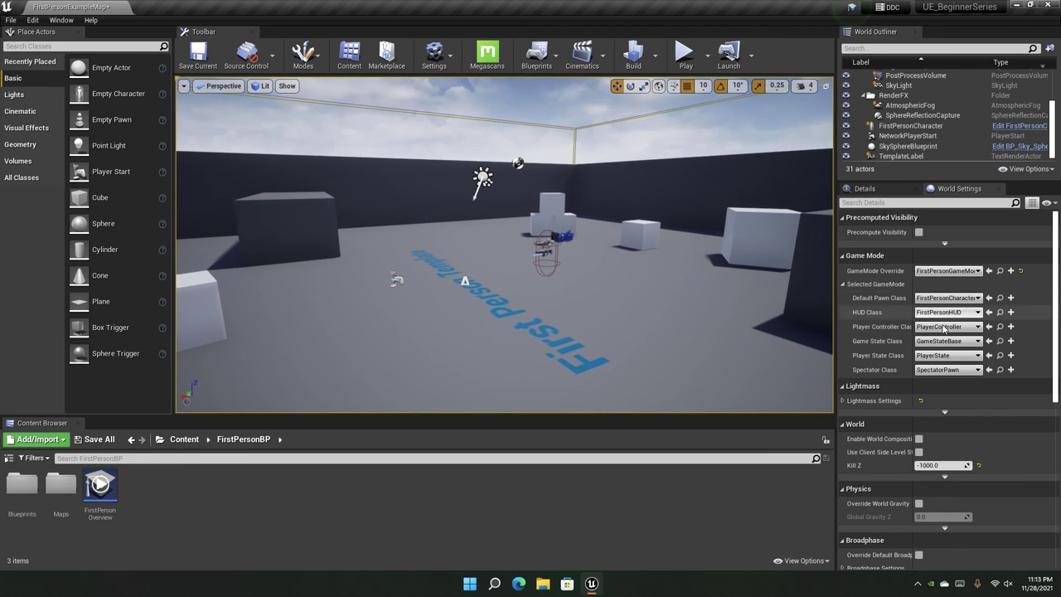
right_drag(705, 282, 738, 259)
key(w)
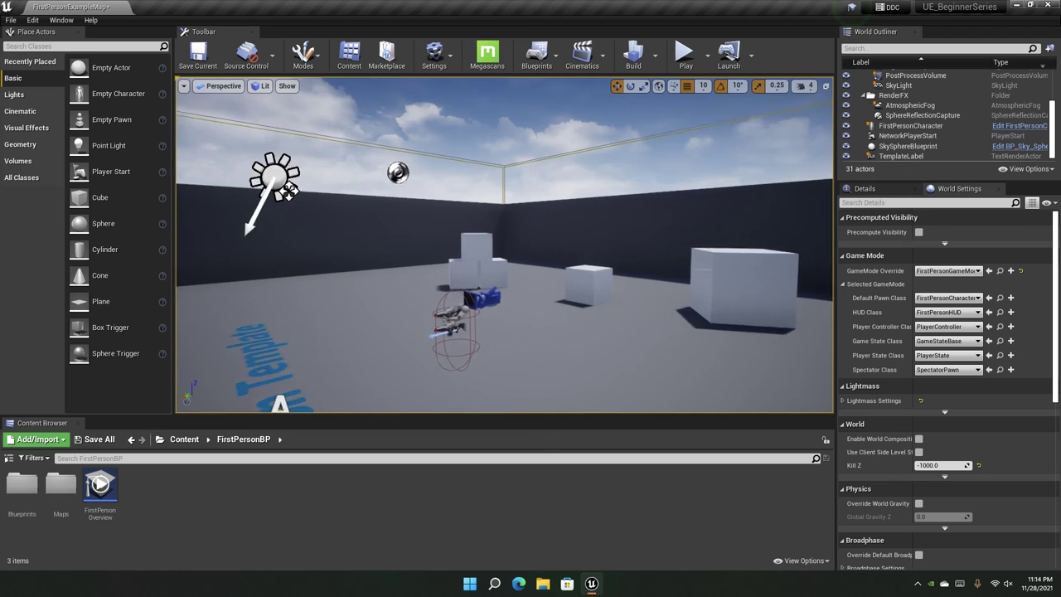
right_drag(298, 193, 299, 193)
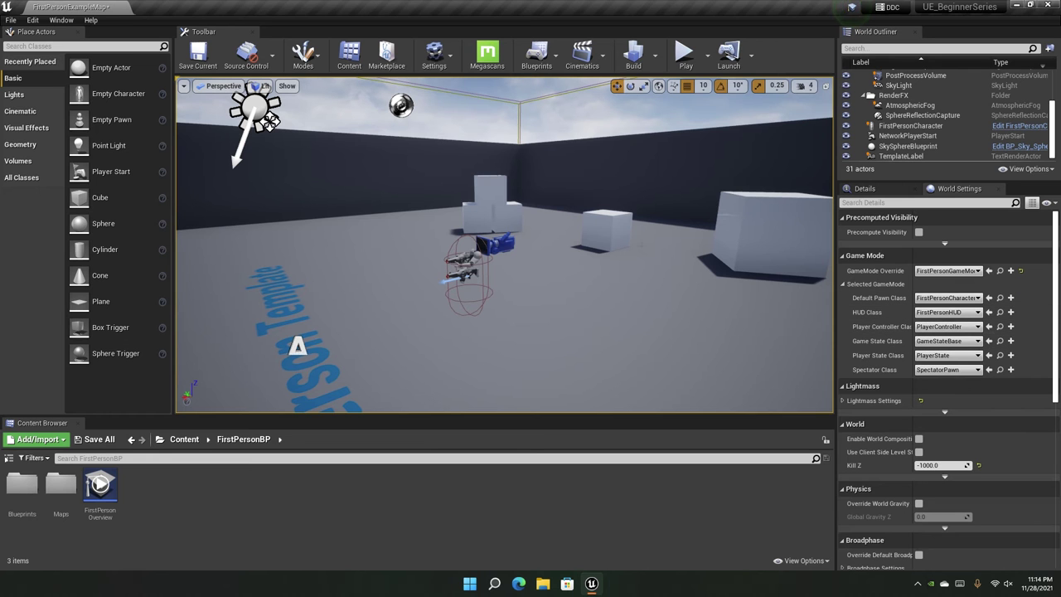
right_drag(461, 187, 431, 267)
key(s)
key(w)
key(s)
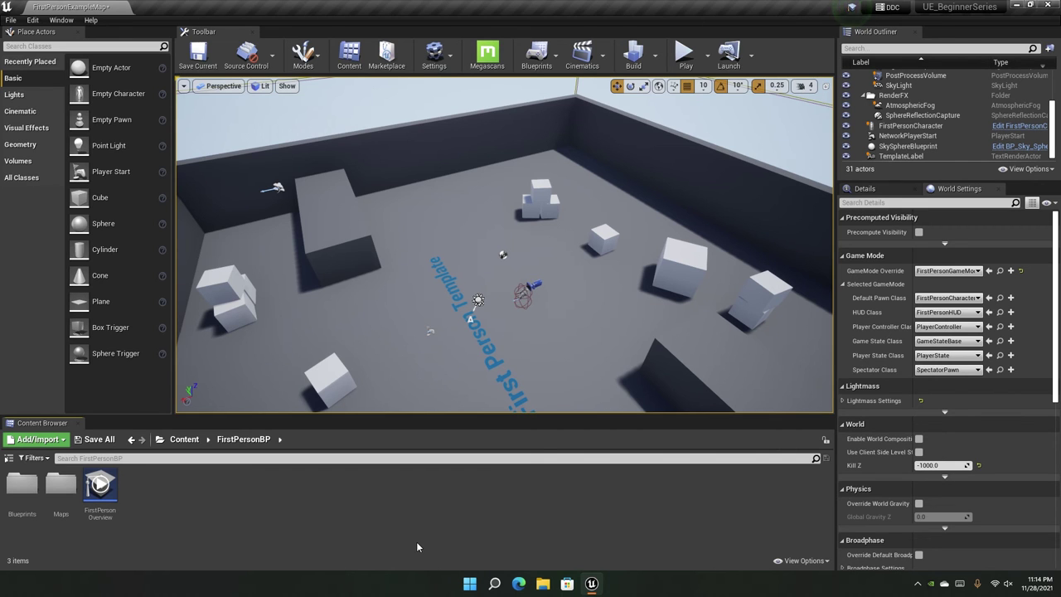
Go up to the Content folder and look through the basic and advanced asset types that can be created there
click(184, 439)
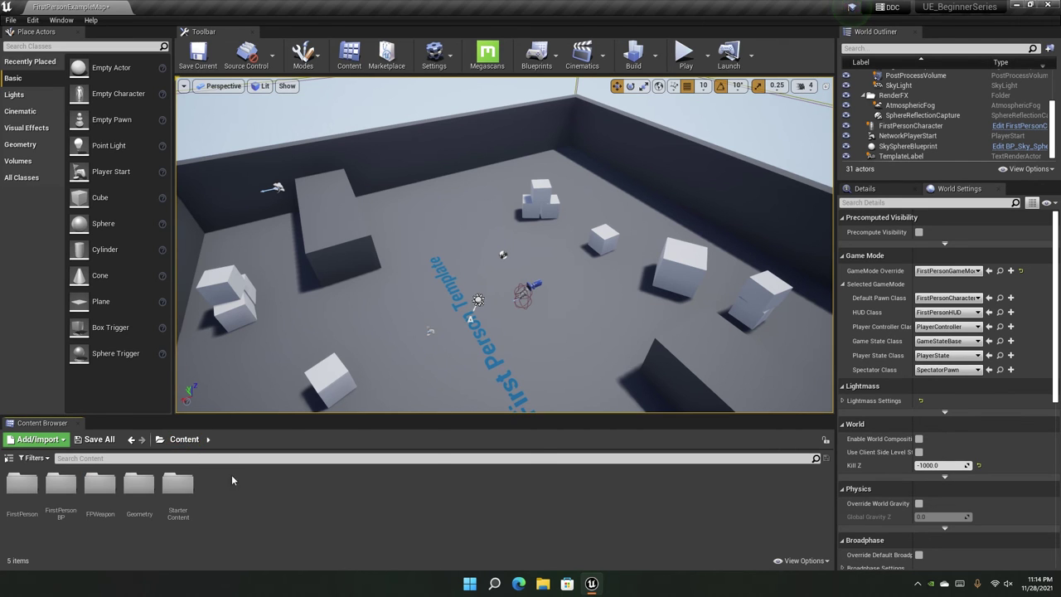
right_click(359, 518)
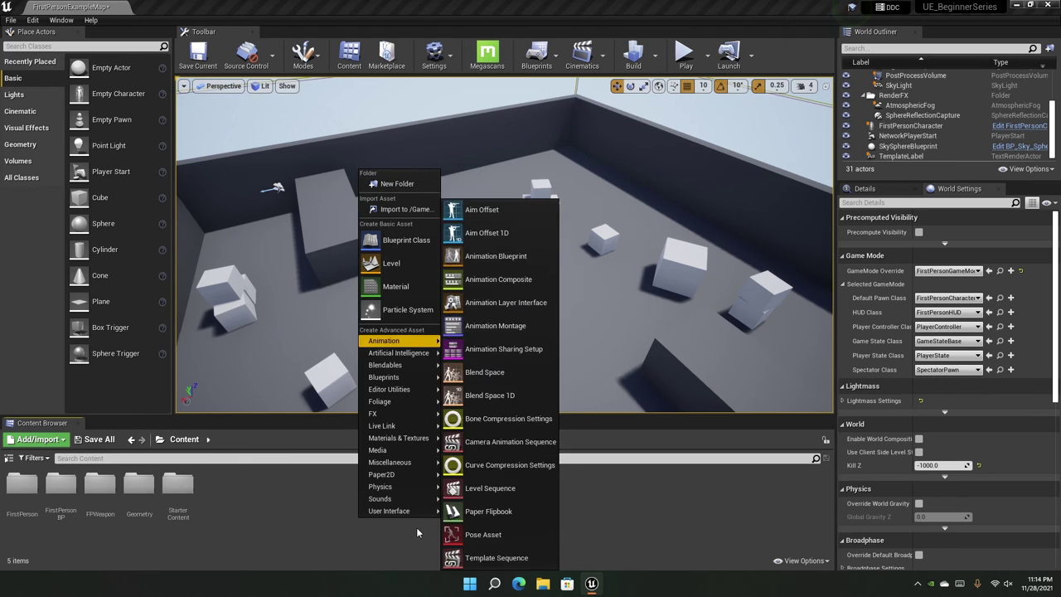
click(277, 526)
right_click(256, 512)
click(291, 535)
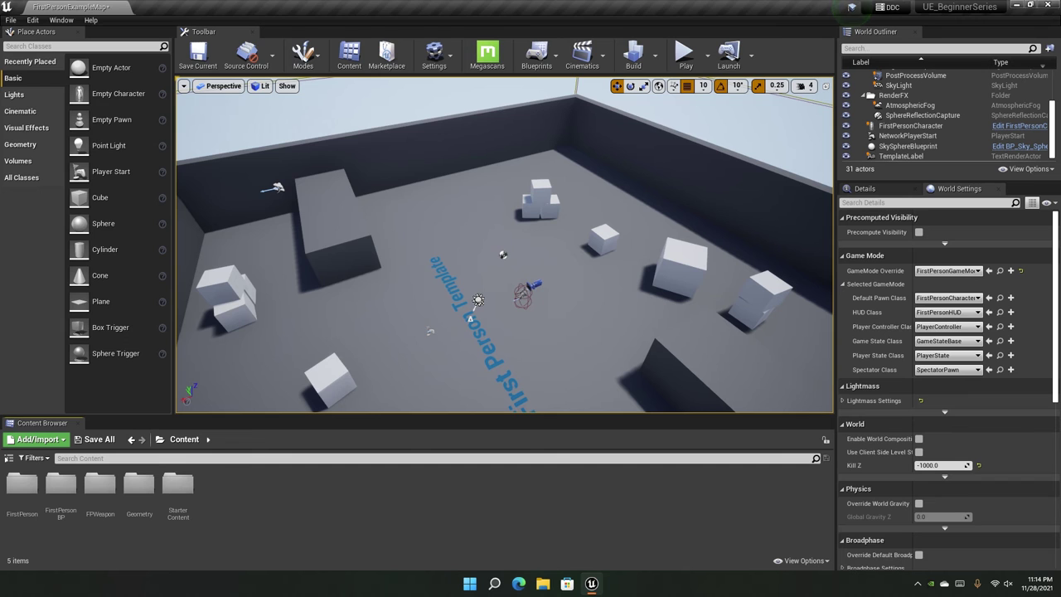
right_click(311, 517)
mouse_move(346, 336)
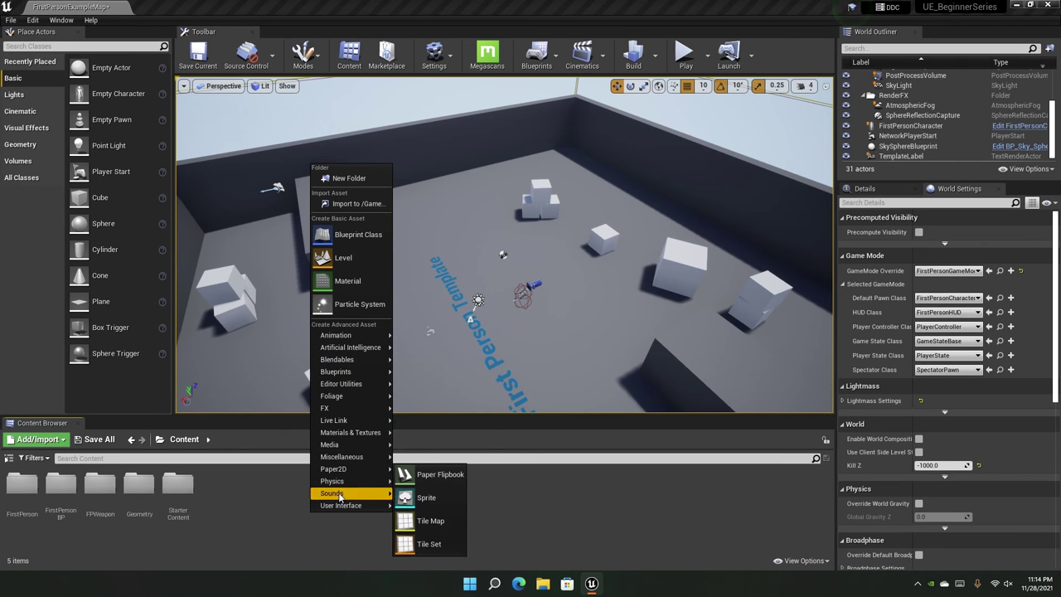
click(270, 530)
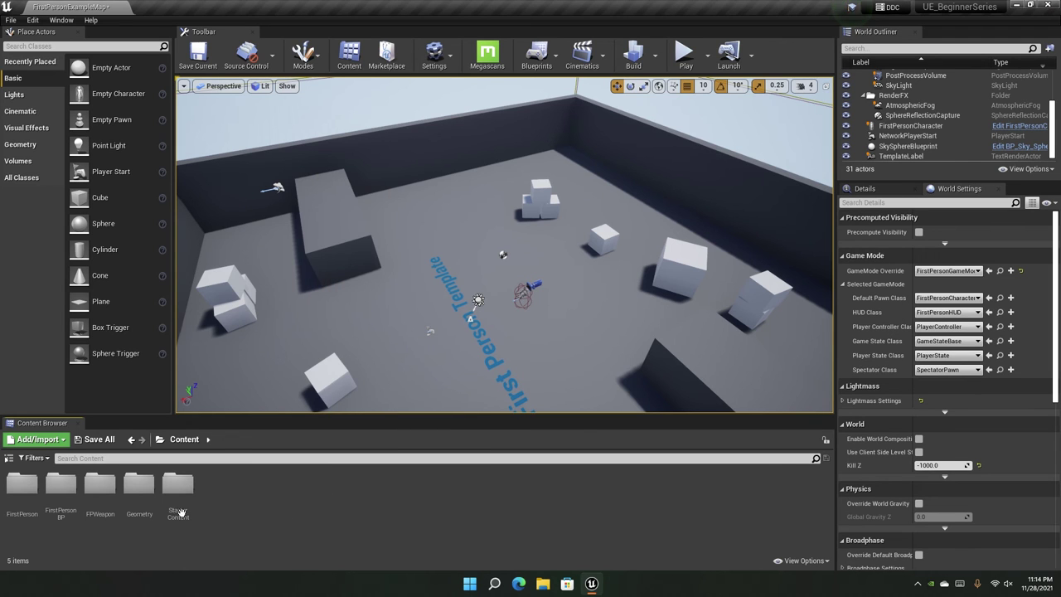
Show the folder tree in the Content Browser and narrow it to a slim column beside the assets
click(9, 458)
drag(210, 498, 96, 486)
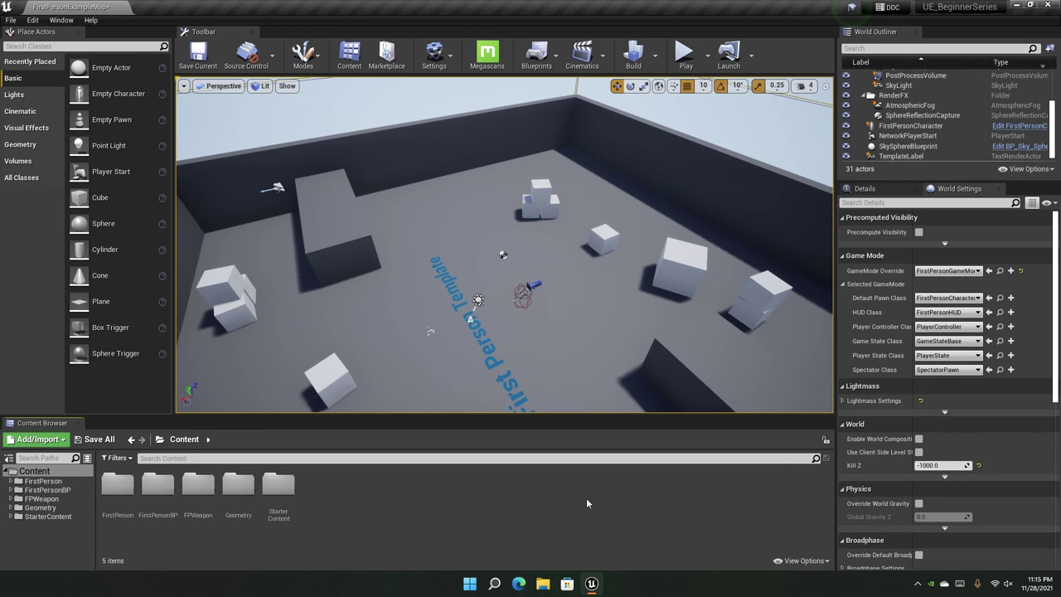
View the whole arena from outside and save the level
key(s)
right_drag(512, 145, 519, 171)
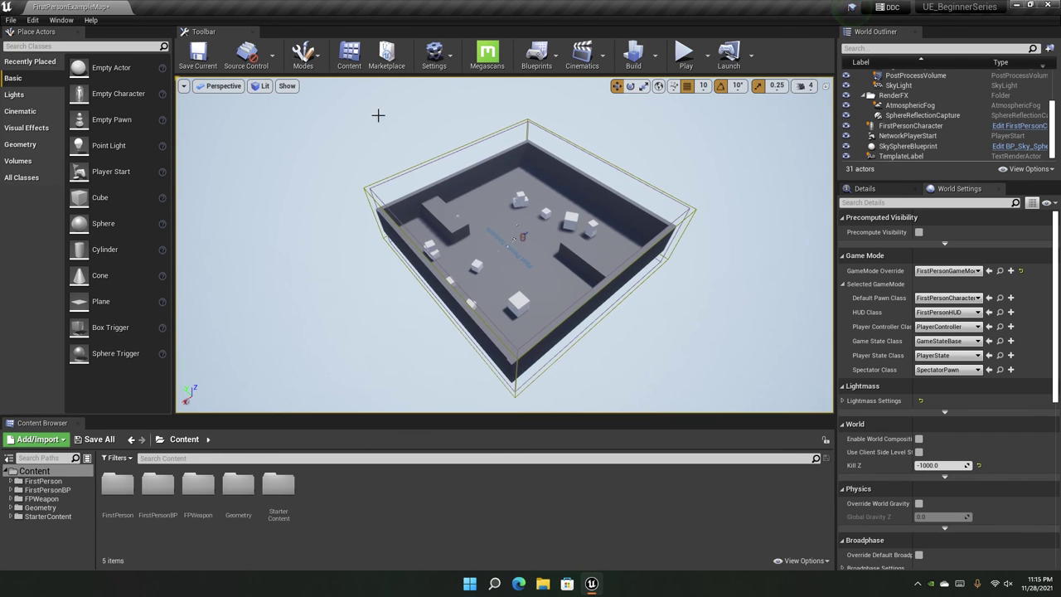
key(ctrl+s)
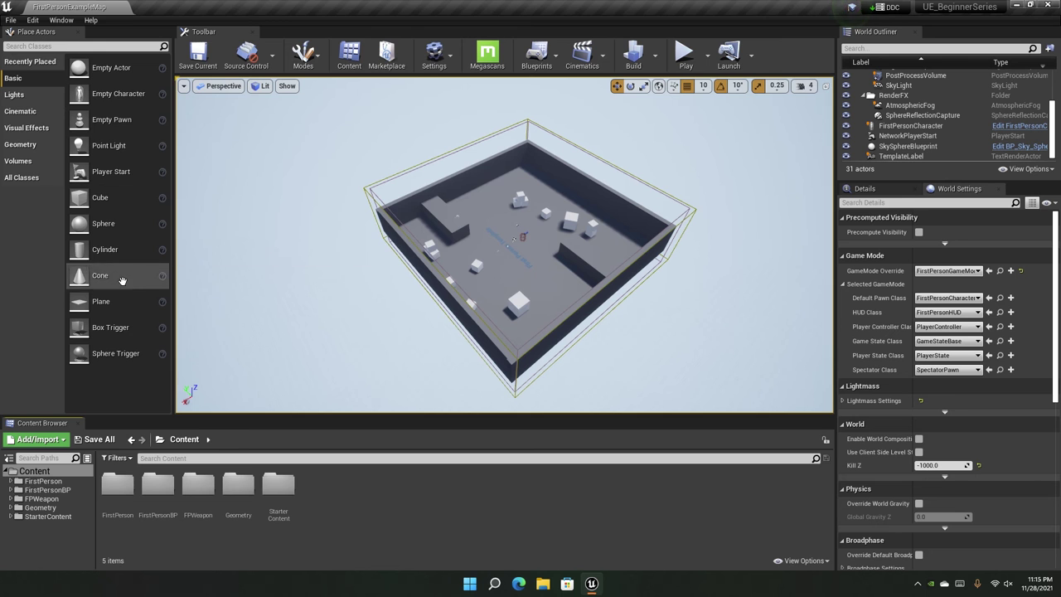
Browse the full list of All Classes among the placeable actors, then return to the Basic category
right_drag(503, 218, 503, 217)
key(w)
right_drag(235, 261, 239, 259)
click(21, 177)
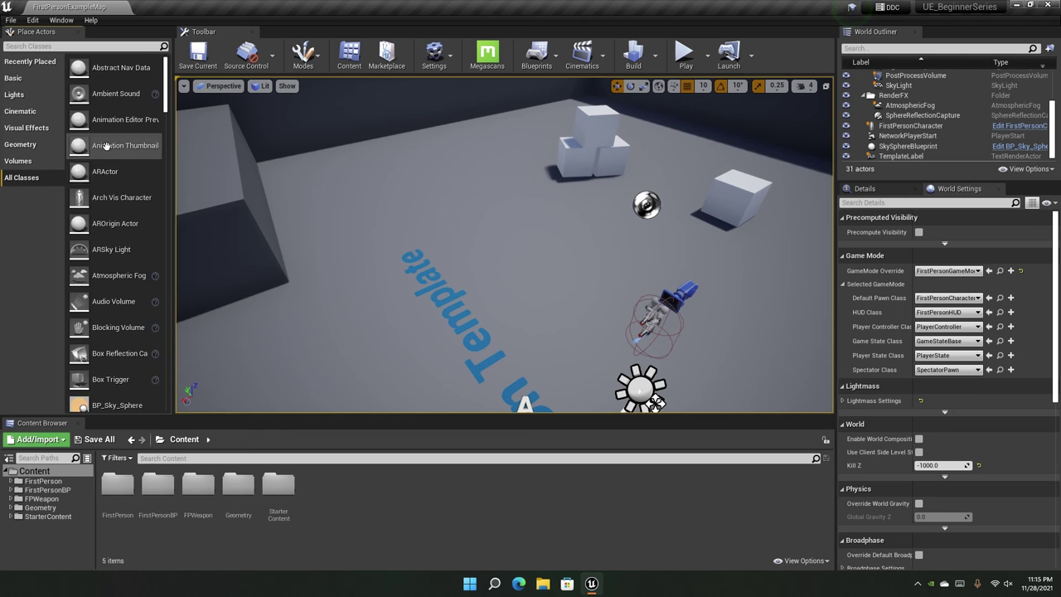
scroll(125, 225, down, 5)
drag(166, 141, 166, 388)
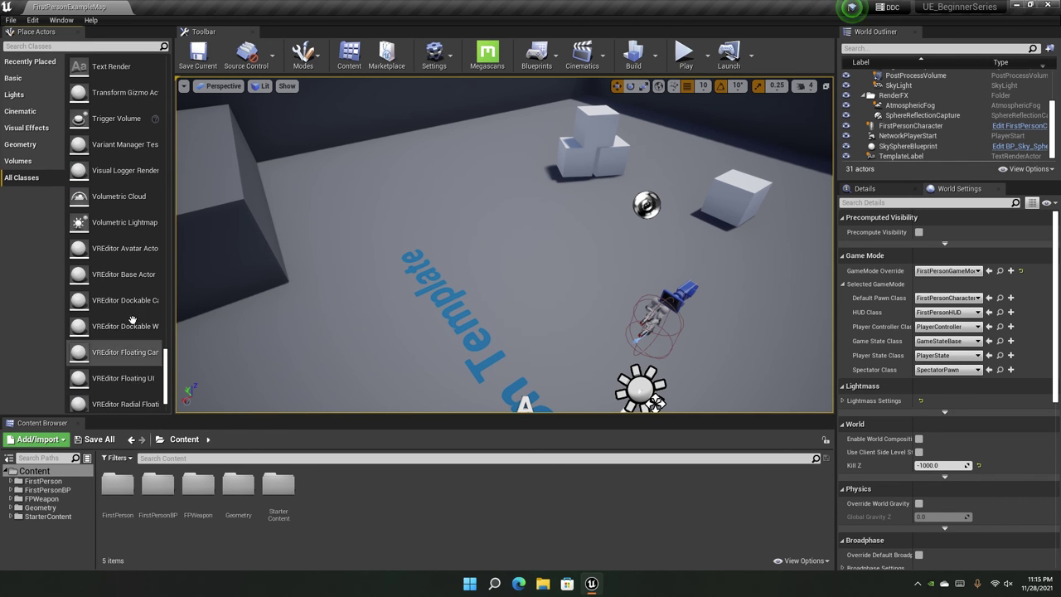
click(24, 78)
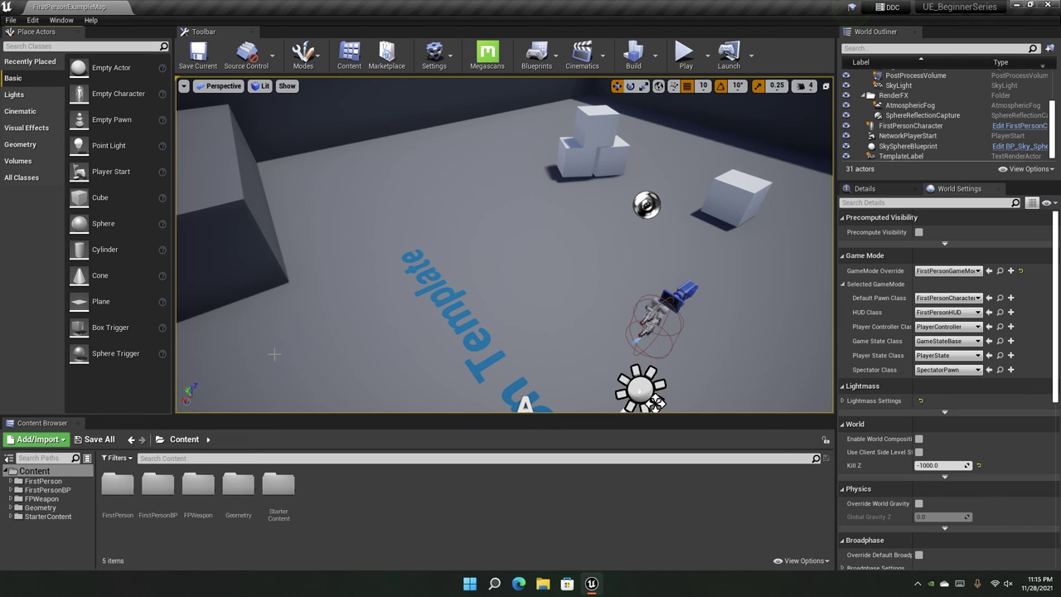
Place a Sphere on the arena floor and raise it vertically until it clears the floor
drag(109, 233, 514, 272)
right_drag(513, 272, 498, 315)
key(w)
right_drag(554, 274, 553, 207)
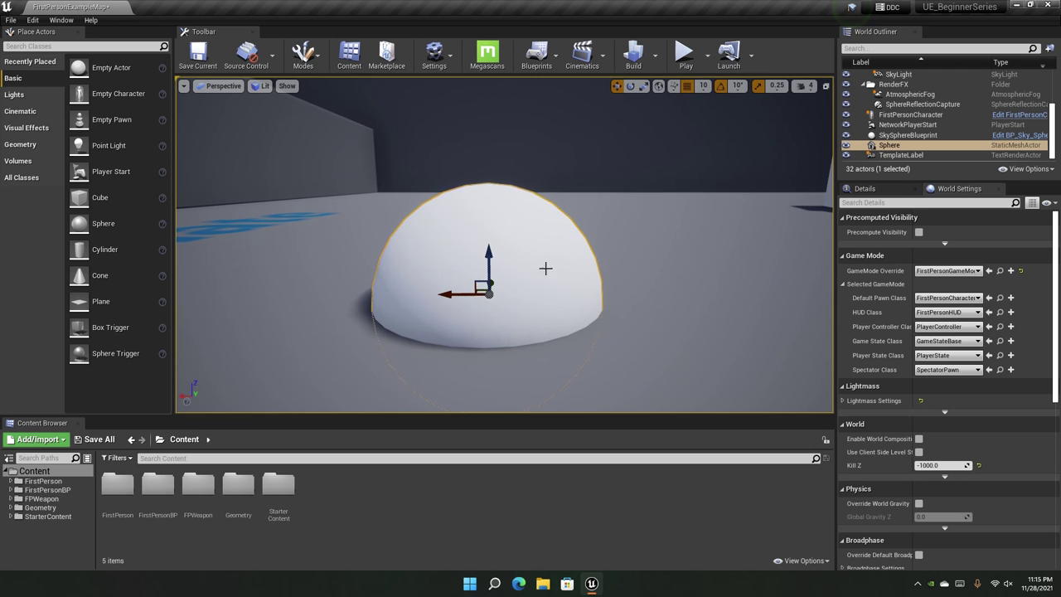
drag(488, 256, 488, 97)
key(s)
right_drag(505, 147, 501, 182)
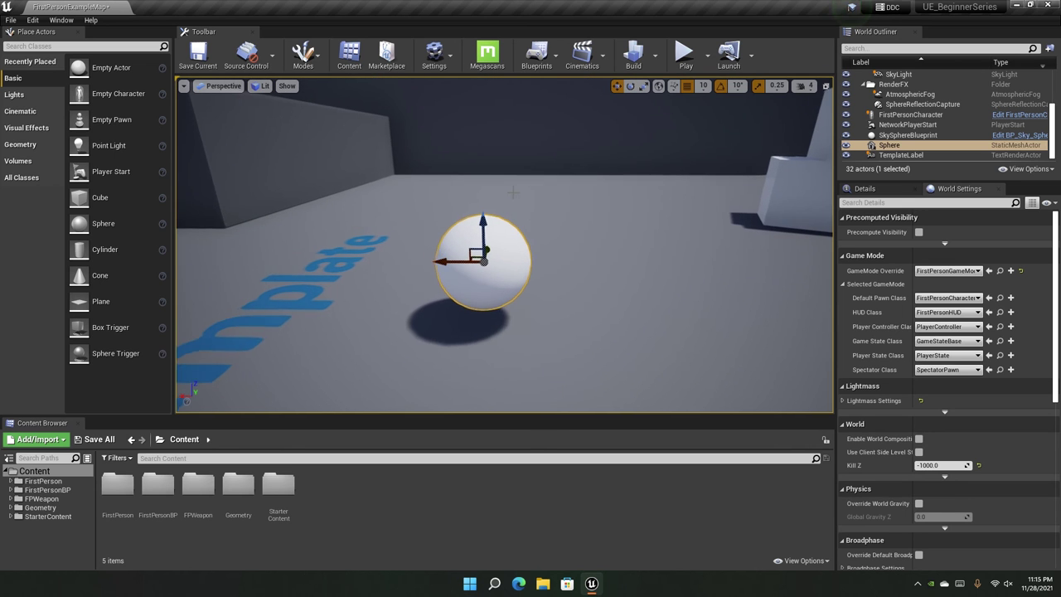
Raise the sphere further above the floor, view it from a distance and delete it
drag(488, 228, 487, 148)
key(s)
right_drag(488, 147, 439, 158)
key(w)
key(s)
right_drag(497, 224, 556, 267)
key(Delete)
key(s)
Try placing a Plane, a Cylinder, a Box Trigger and a Sphere Trigger in the arena, undoing each placement
drag(134, 294, 489, 278)
key(ctrl+z)
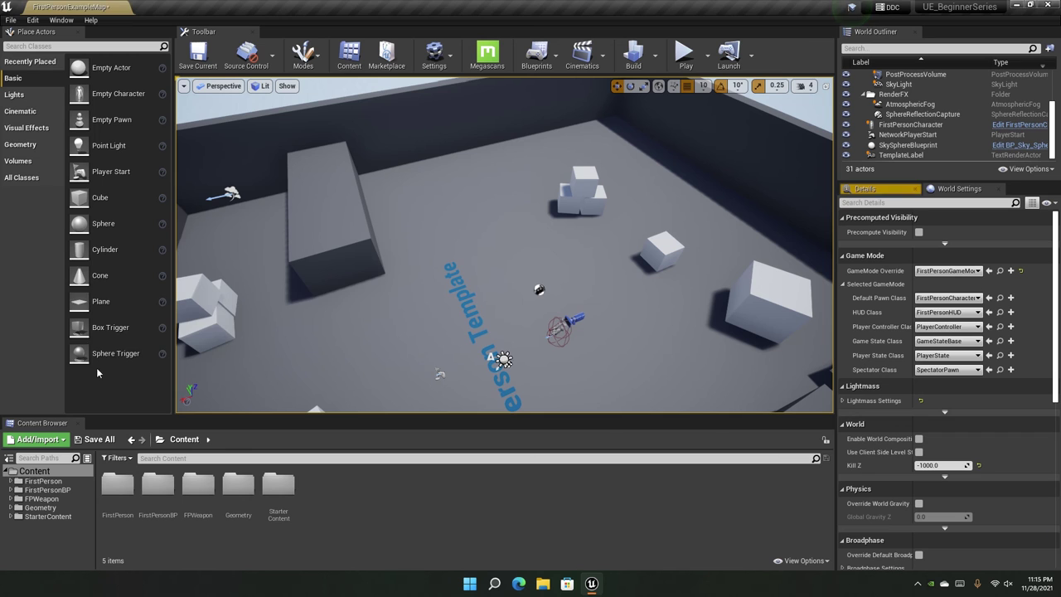
drag(101, 249, 439, 282)
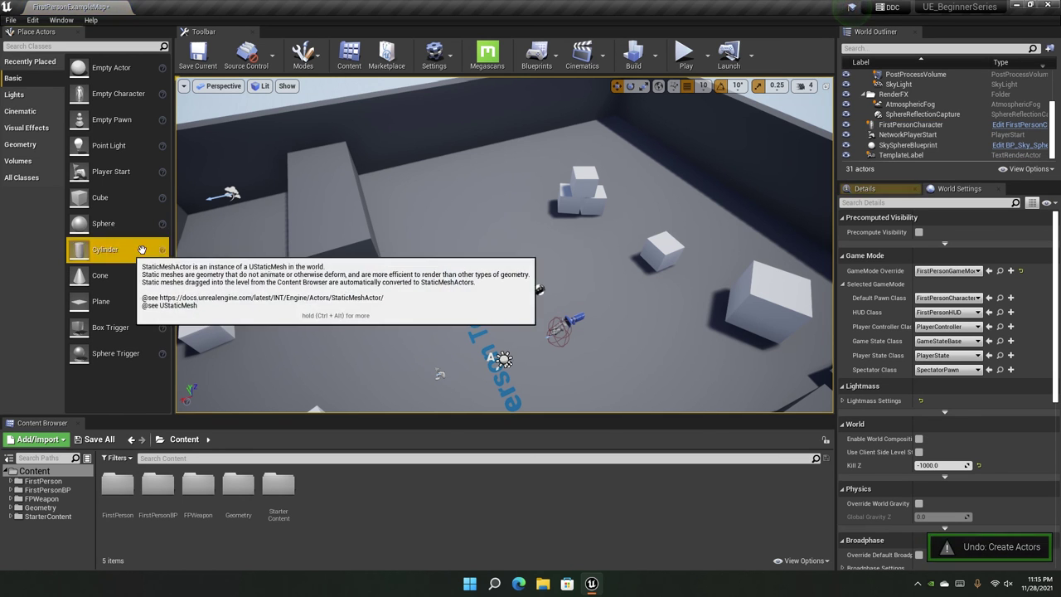
key(ctrl+z)
drag(117, 338, 452, 306)
key(ctrl+z)
drag(114, 357, 431, 338)
key(ctrl+z)
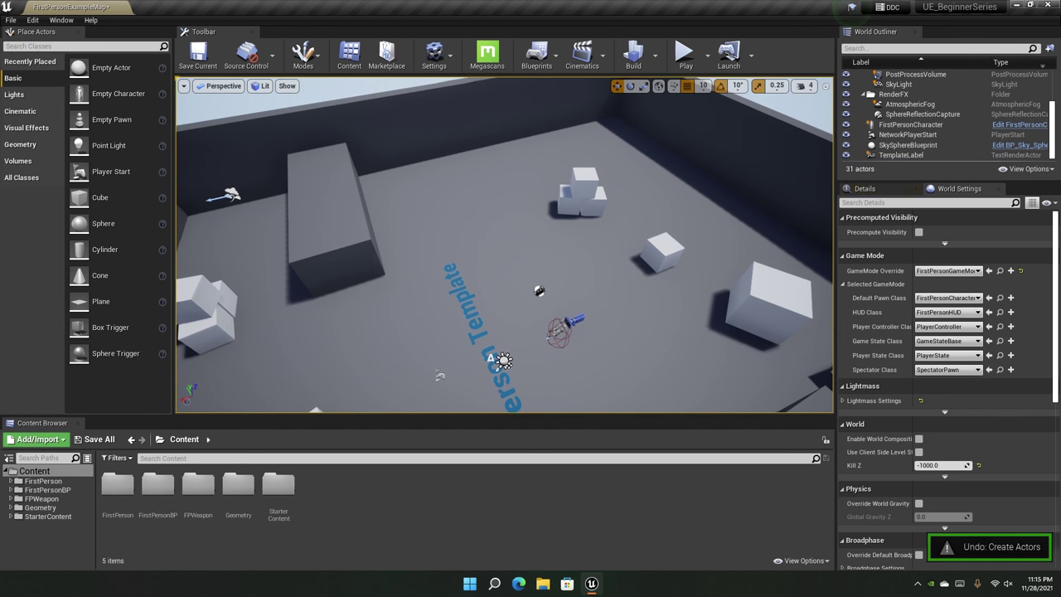
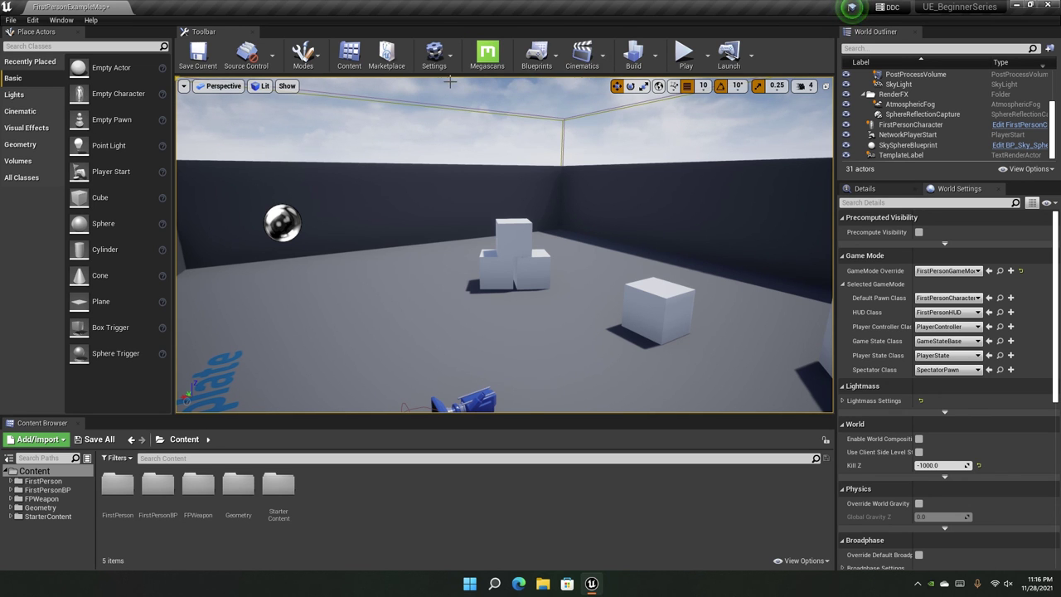
Play the level as the first-person character, walk and jump around the arena and stop the session
click(497, 66)
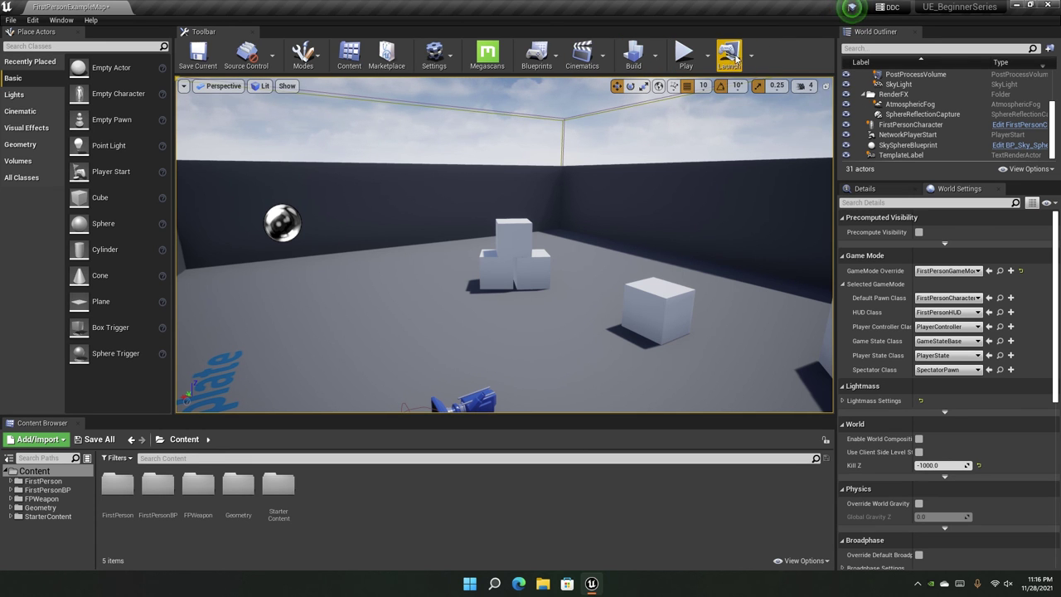
click(686, 58)
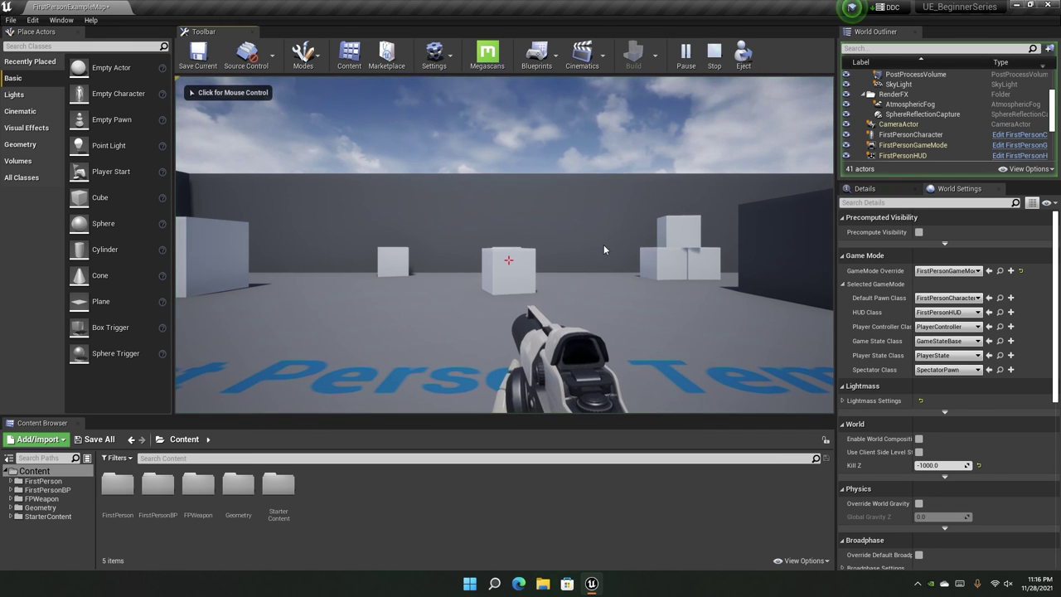
key(w)
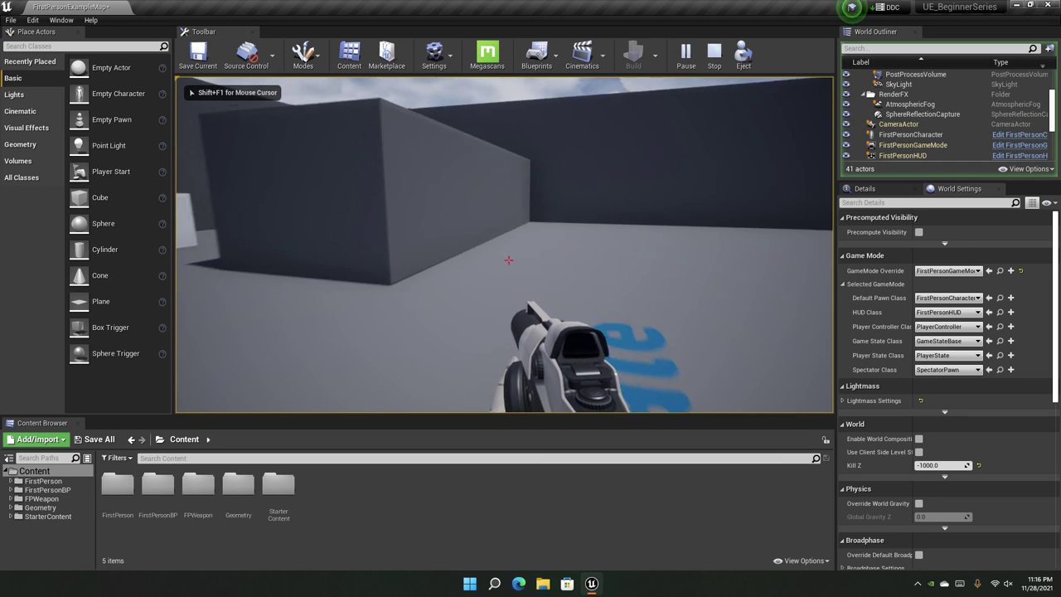
key(w)
key(space)
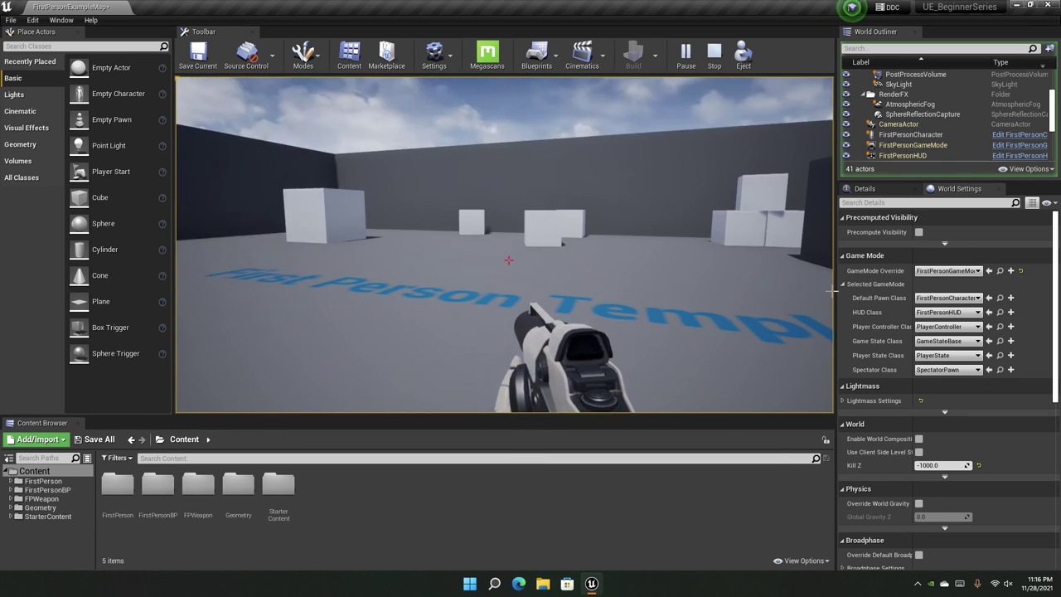
key(Escape)
View the arena from above and save the current level
key(s)
right_drag(552, 271, 439, 348)
scroll(548, 227, up, 6)
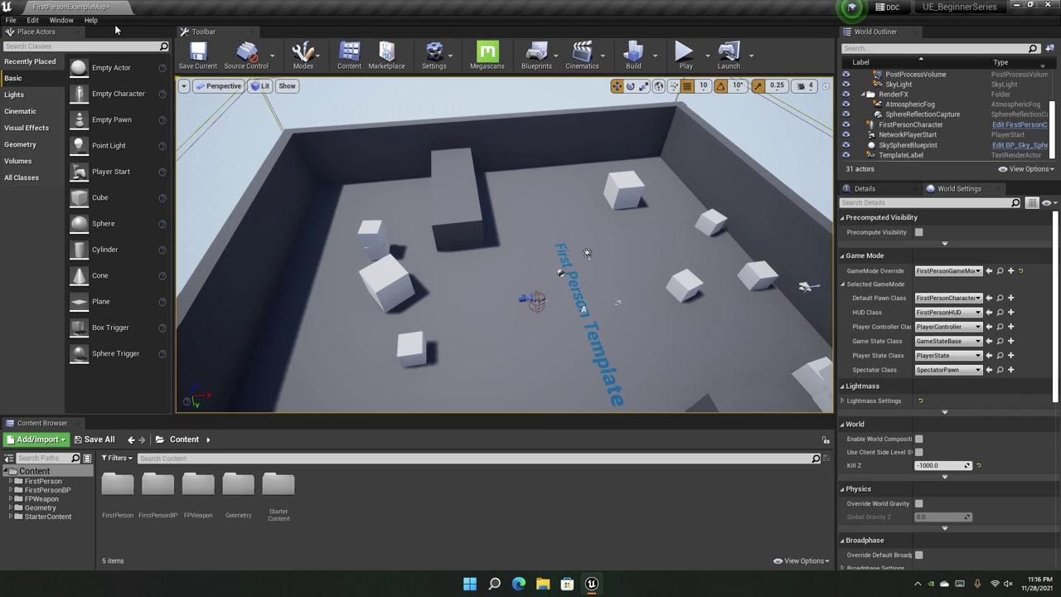
click(197, 53)
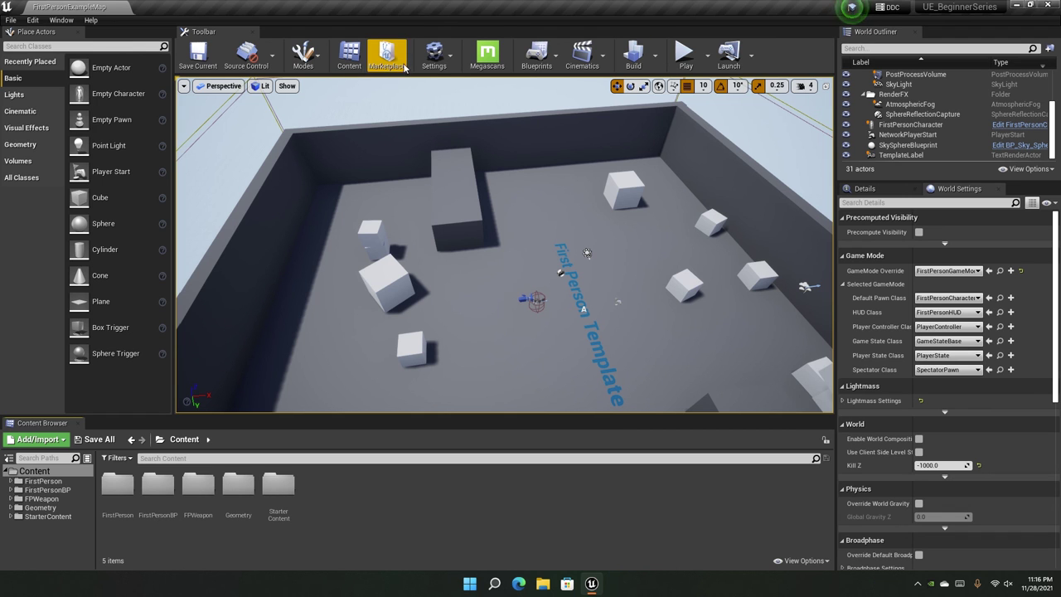
Fly through the arena and inspect its layout and white cubes from several distances
click(351, 68)
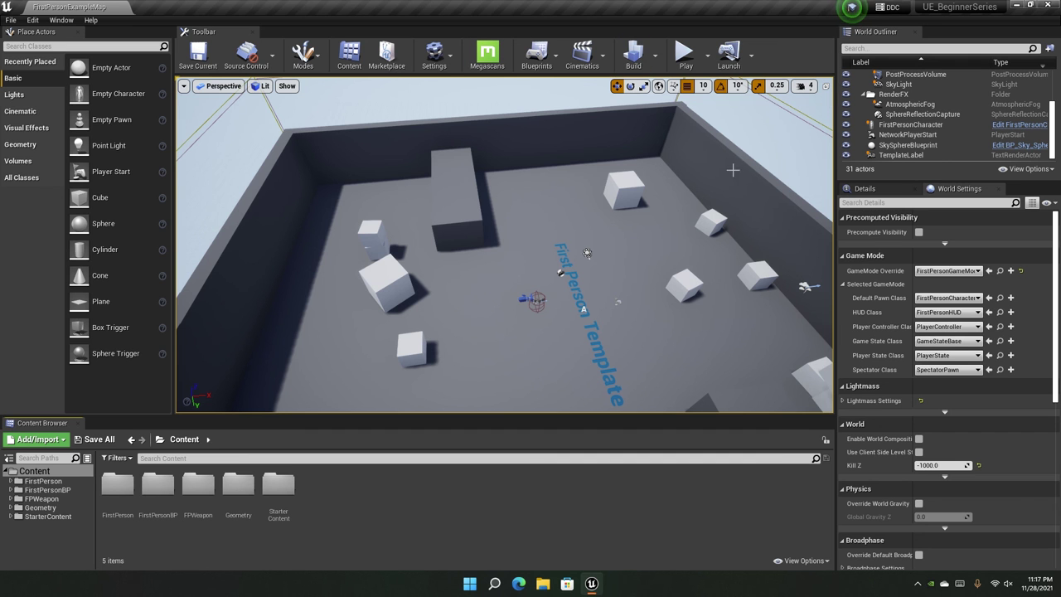
right_drag(505, 245, 465, 300)
key(w)
mouse_move(505, 244)
right_down()
mouse_move(522, 270)
mouse_move(581, 240)
mouse_move(663, 265)
mouse_move(448, 236)
mouse_move(440, 132)
mouse_move(406, 129)
mouse_move(414, 125)
mouse_move(508, 244)
mouse_move(551, 232)
mouse_move(502, 245)
mouse_move(506, 257)
mouse_move(502, 248)
right_up()
key(s)
key(w)
key(s)
key(w)
key(w)
key(s)
key(w)
right_drag(484, 190, 494, 209)
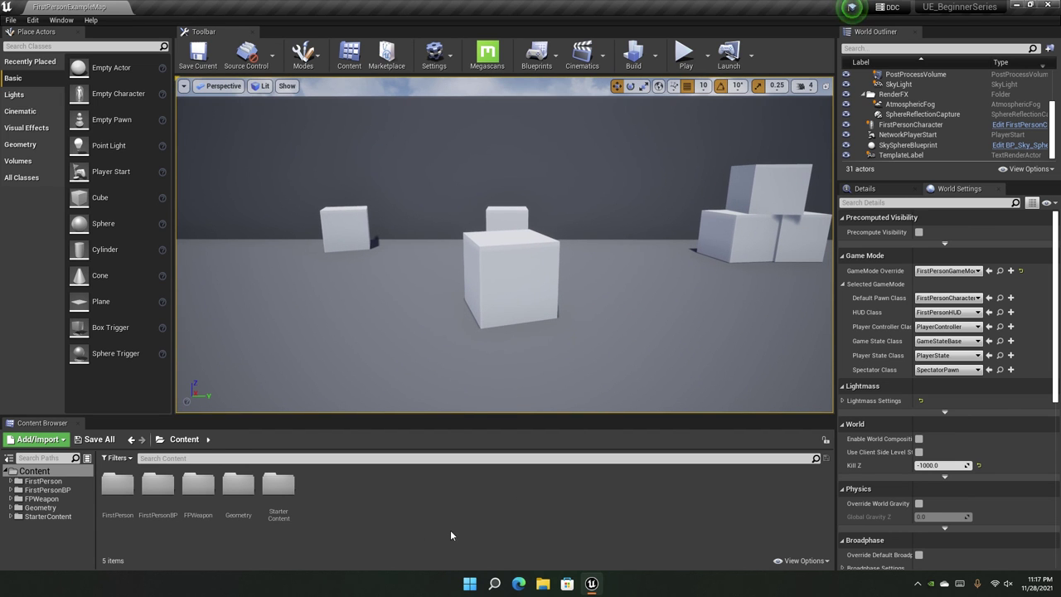
Check the asset types offered for the Content folder and view the arena around the First Person Template floor text
right_click(368, 479)
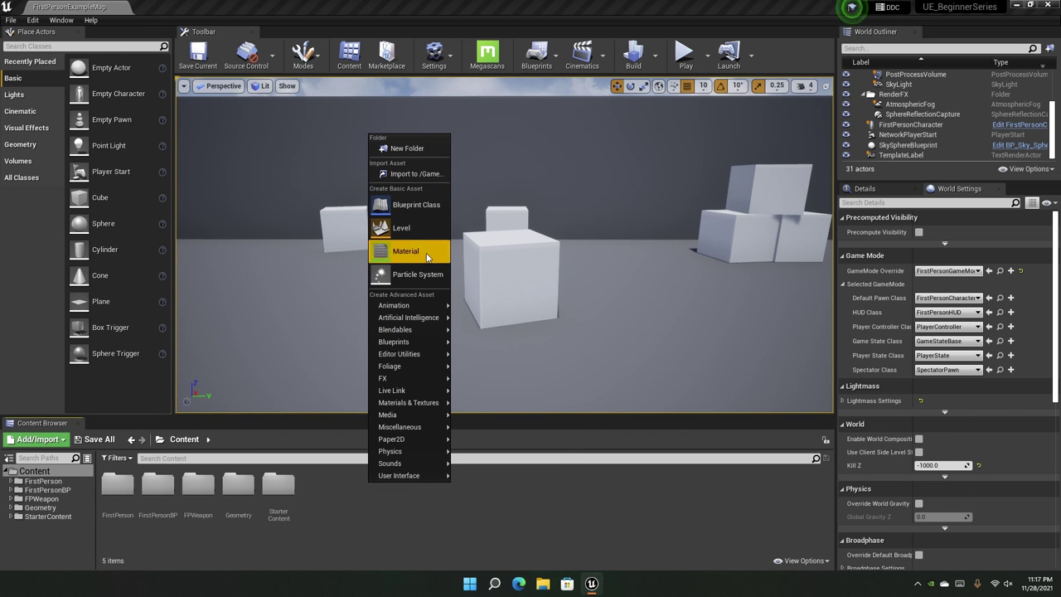
click(581, 484)
right_drag(545, 307, 545, 308)
key(s)
key(w)
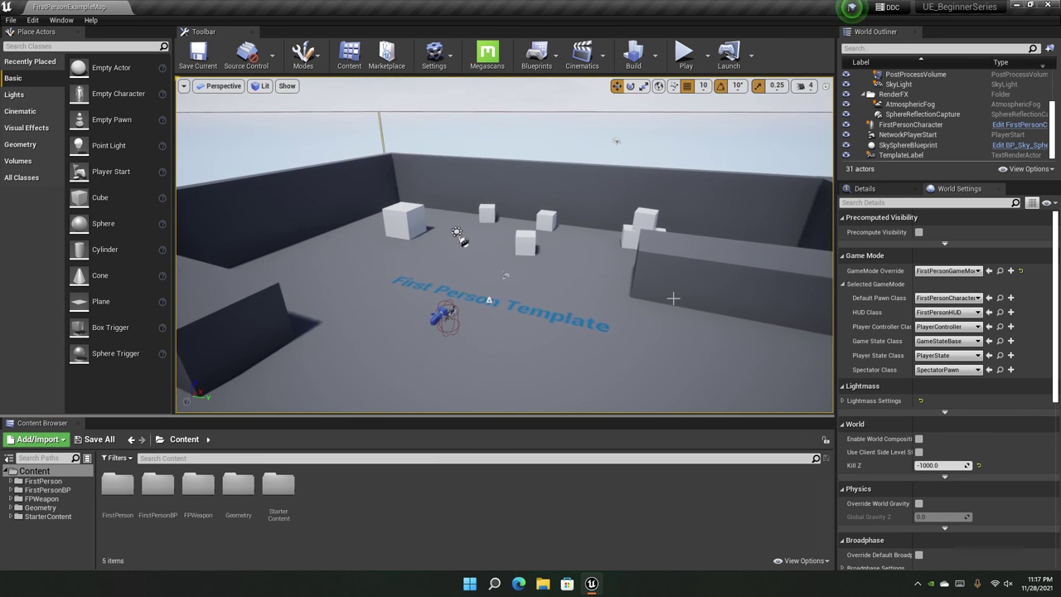
right_drag(672, 298, 747, 299)
right_drag(372, 116, 372, 116)
key(s)
key(w)
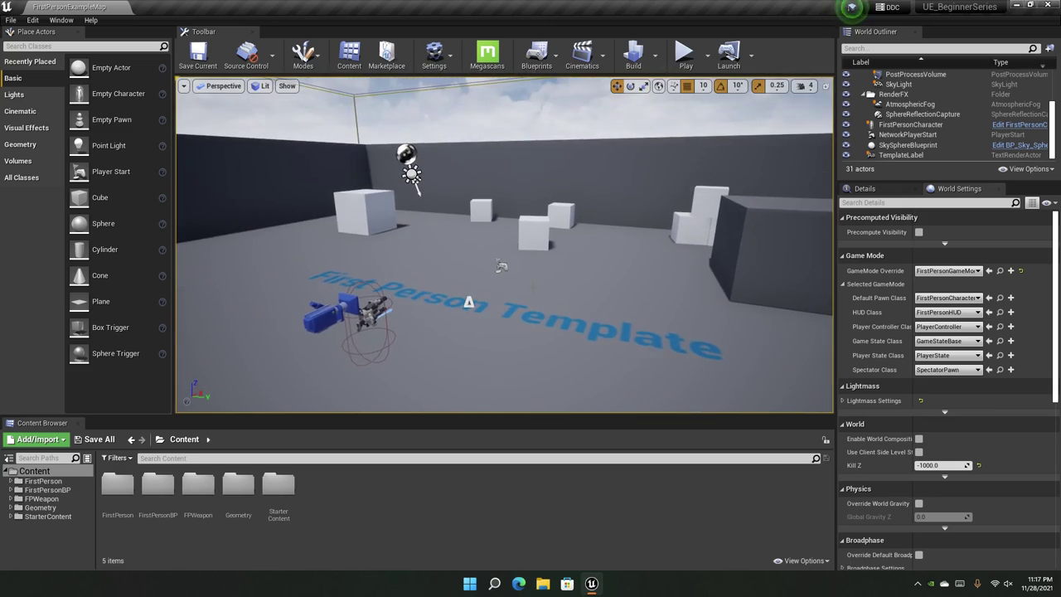